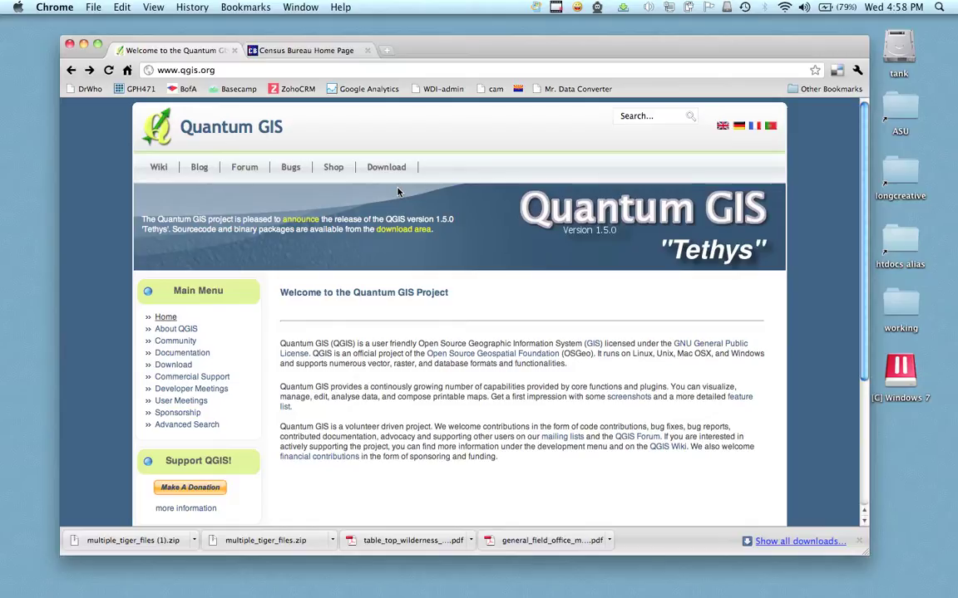
Close Chrome's downloads bar and switch to the Census Bureau home page tab
{"action": "left_click", "coordinate": [860, 541]}
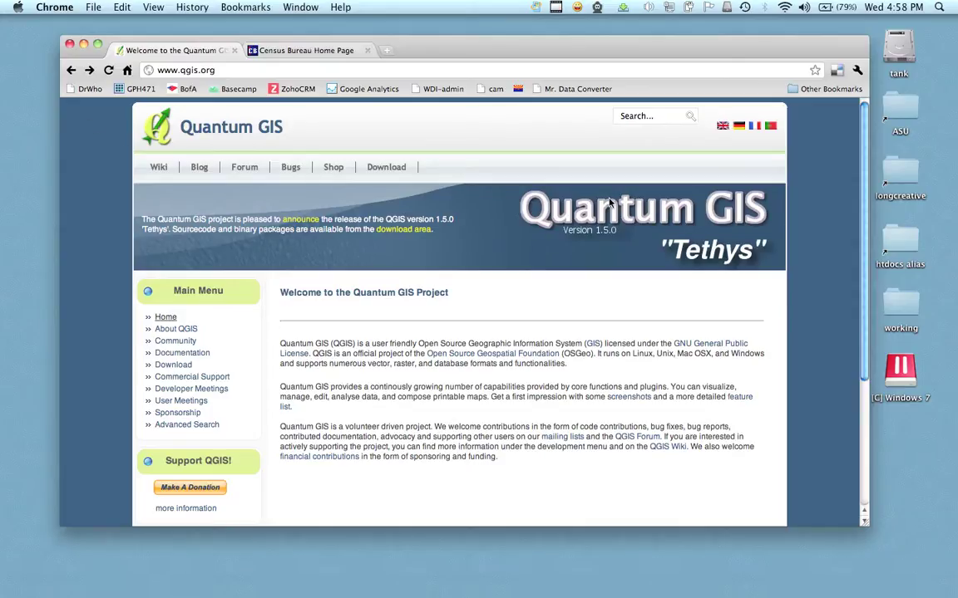
{"action": "left_click", "coordinate": [219, 70]}
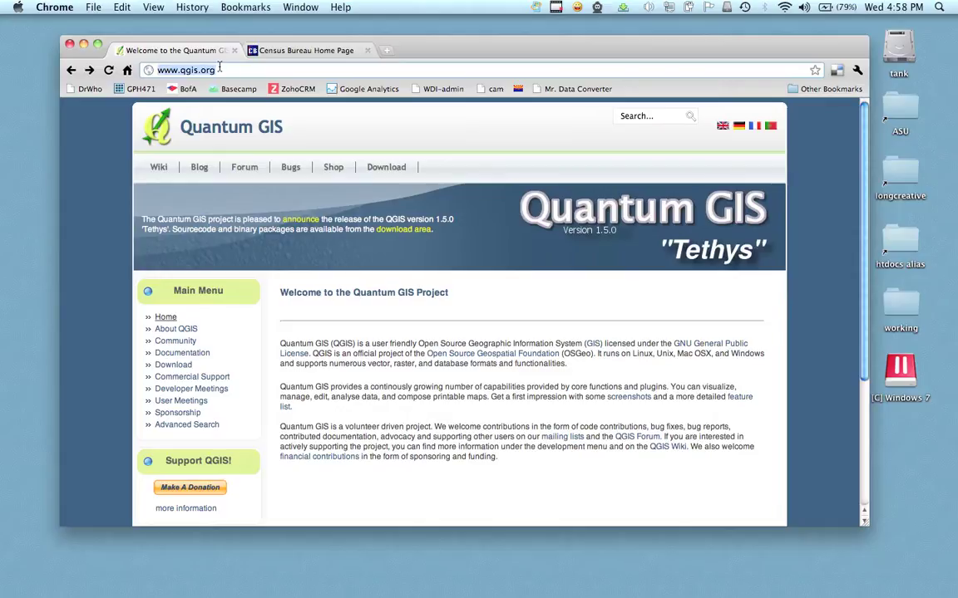
{"action": "left_click", "coordinate": [407, 287]}
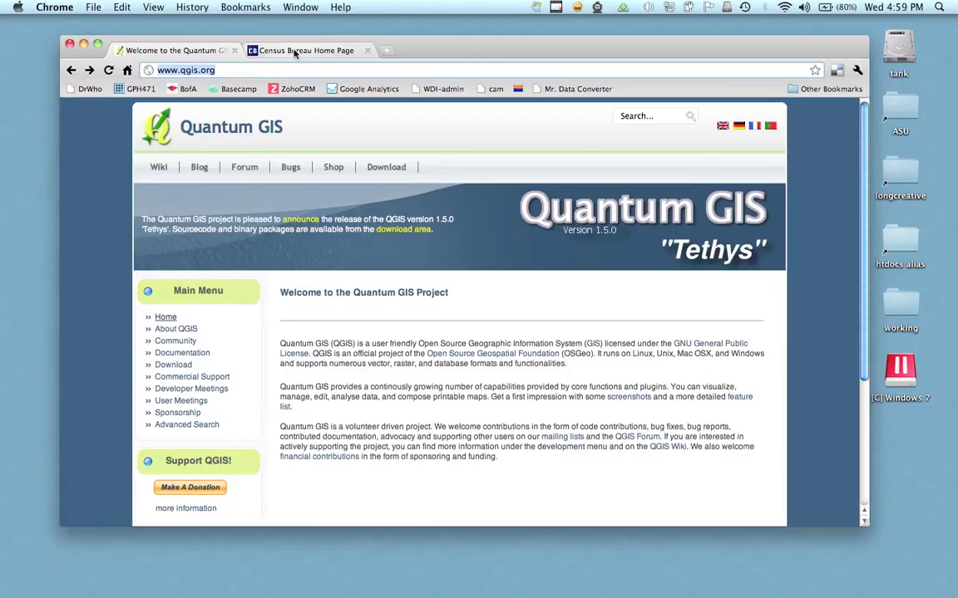
{"action": "left_click", "coordinate": [295, 51]}
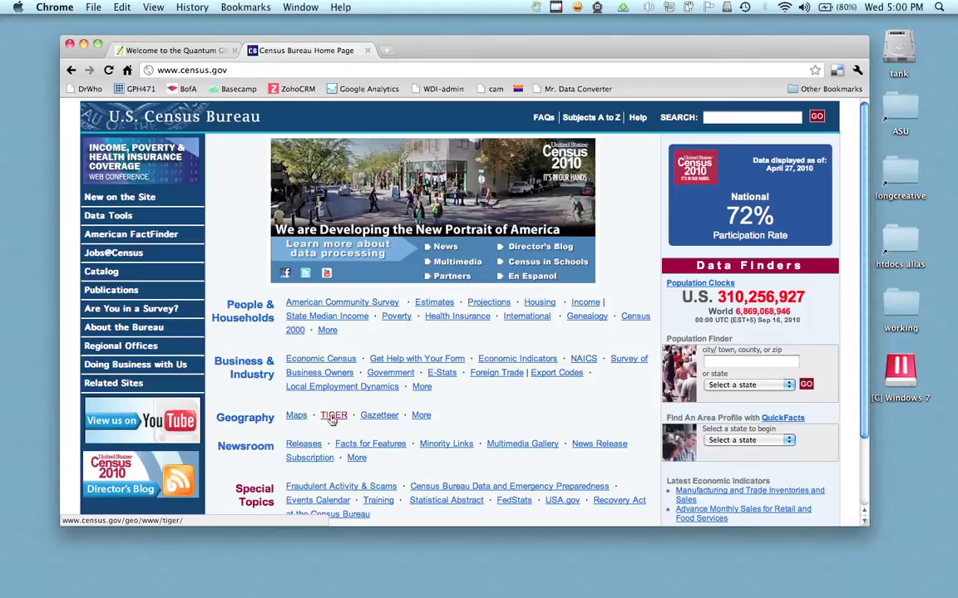
Follow the link to the Census Bureau's TIGER geography products page
{"action": "left_click", "coordinate": [333, 417]}
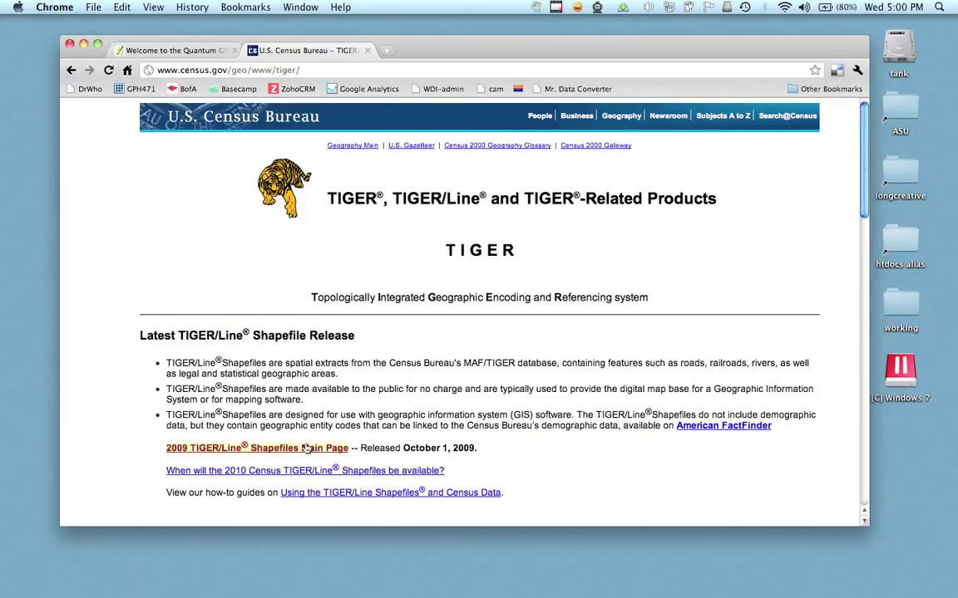
Go to the 2009 TIGER/Line Shapefiles download page and submit Arizona as the state
{"action": "left_click", "coordinate": [239, 450]}
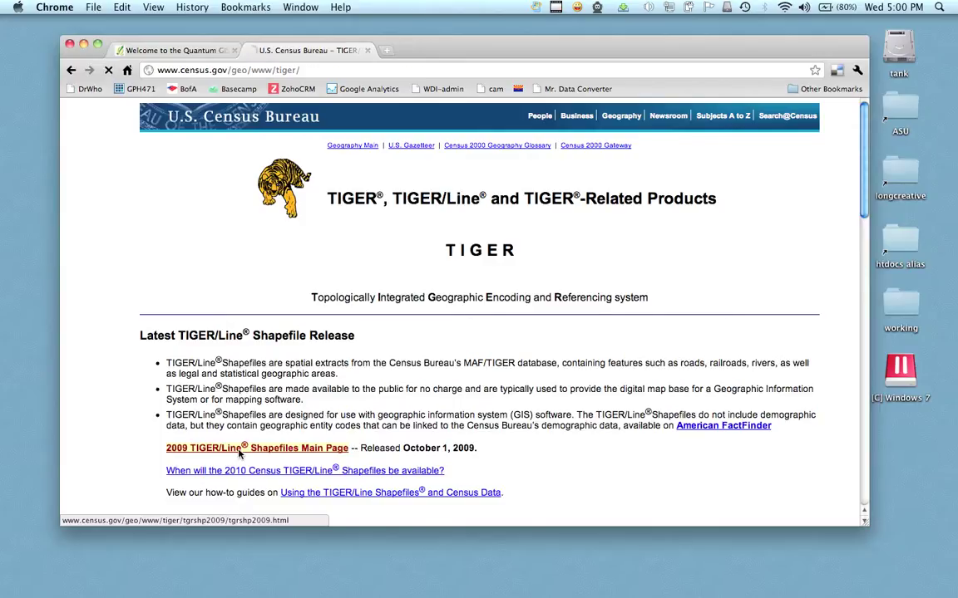
{"action": "left_click", "coordinate": [350, 441]}
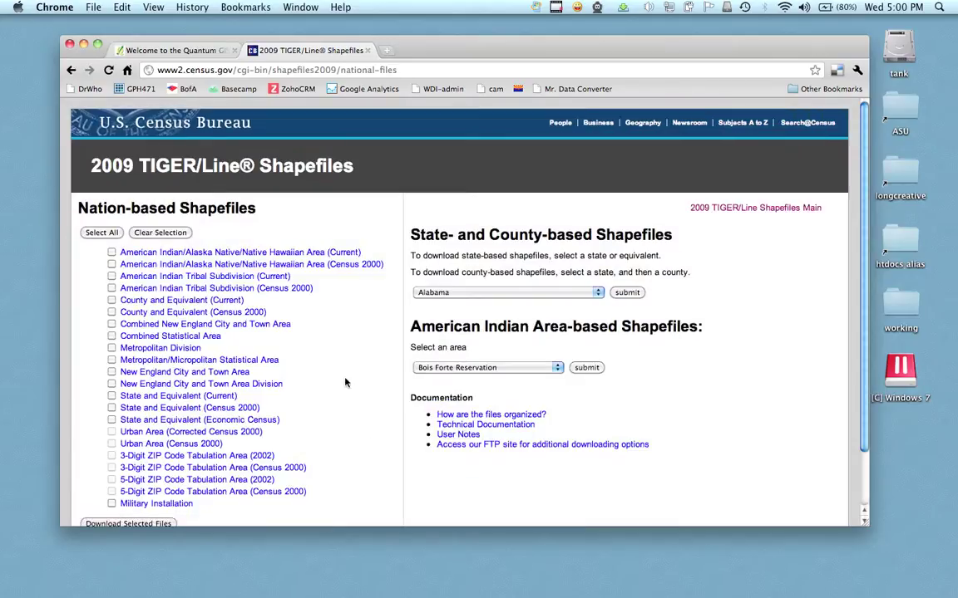
{"action": "left_click", "coordinate": [495, 293]}
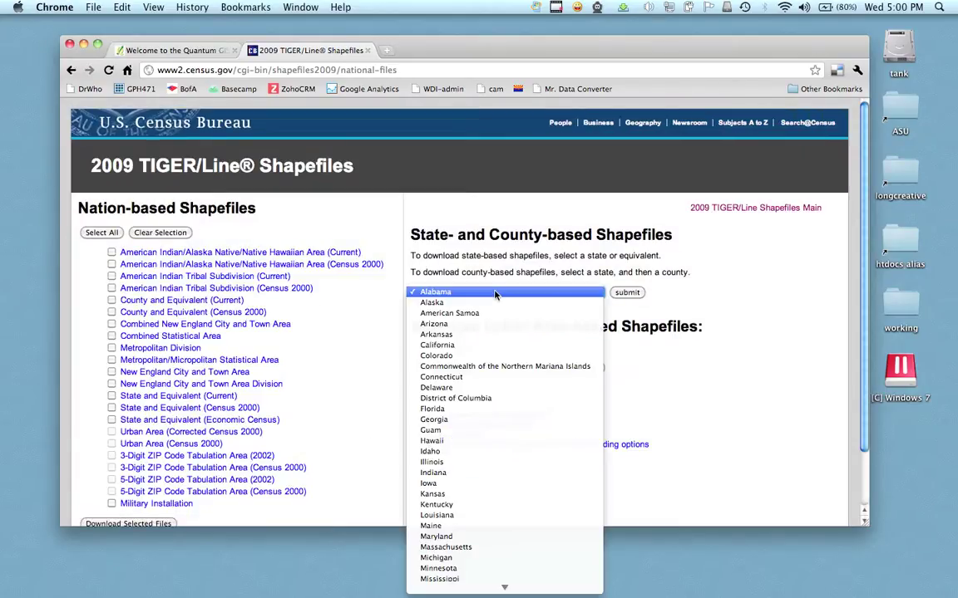
{"action": "left_click", "coordinate": [493, 324]}
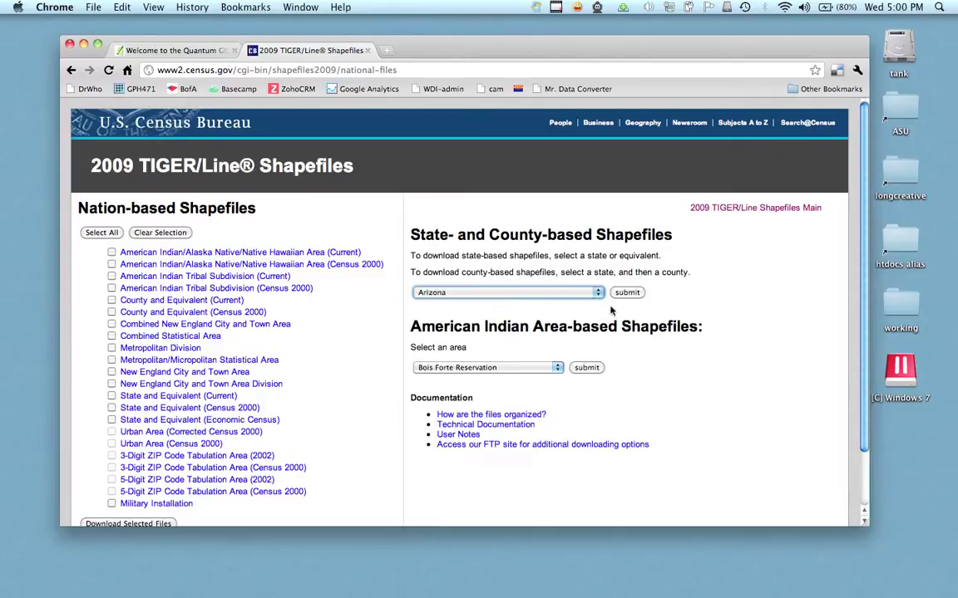
{"action": "left_click", "coordinate": [627, 292]}
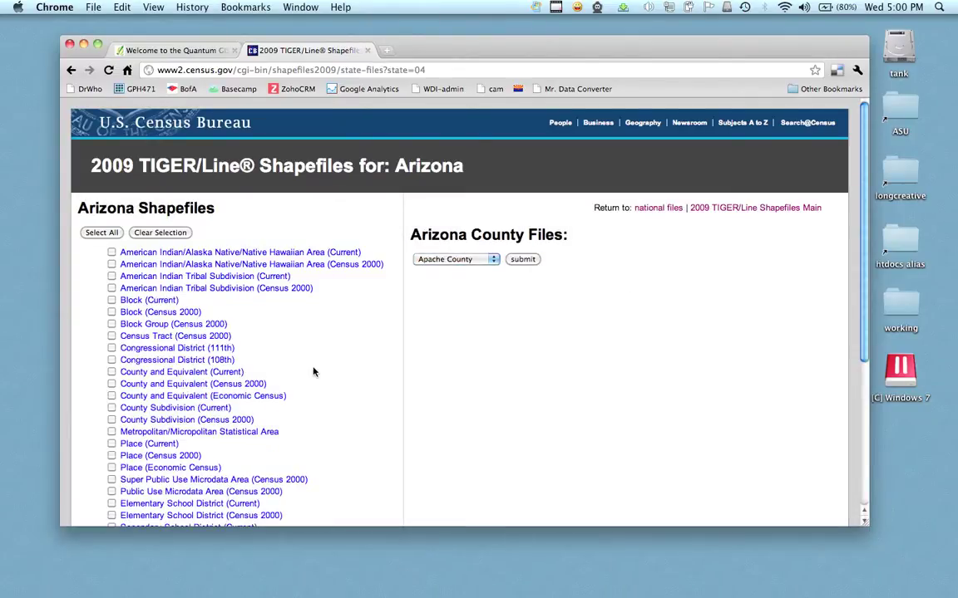
Download the County and Equivalent (Current) shapefile, put the zip on the desktop, and minimize Chrome
{"action": "scroll", "coordinate": [314, 371], "scroll_direction": "down", "scroll_amount": 3}
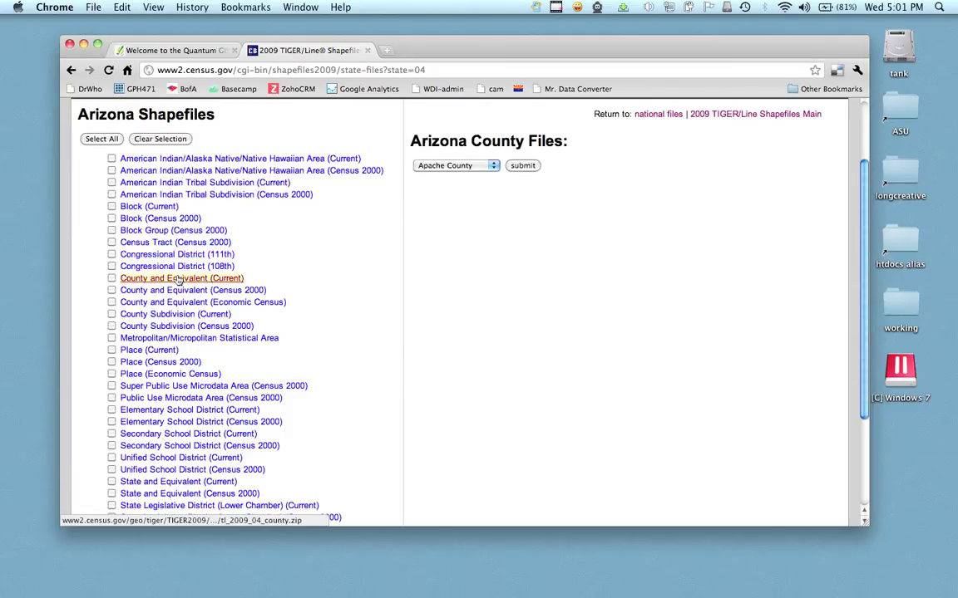
{"action": "left_click", "coordinate": [112, 279]}
{"action": "scroll", "coordinate": [282, 275], "scroll_direction": "down", "scroll_amount": 3}
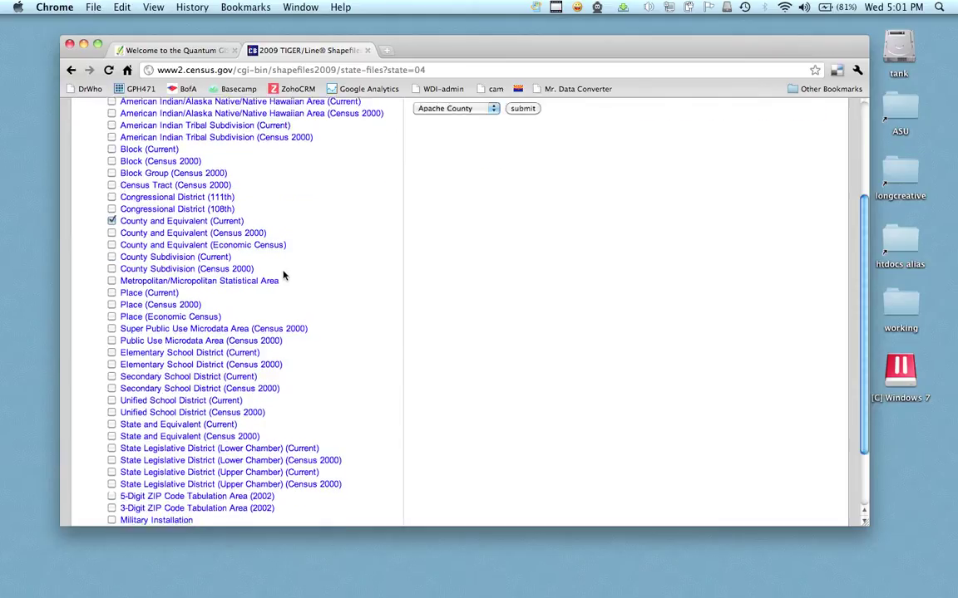
{"action": "scroll", "coordinate": [282, 275], "scroll_direction": "down", "scroll_amount": 1}
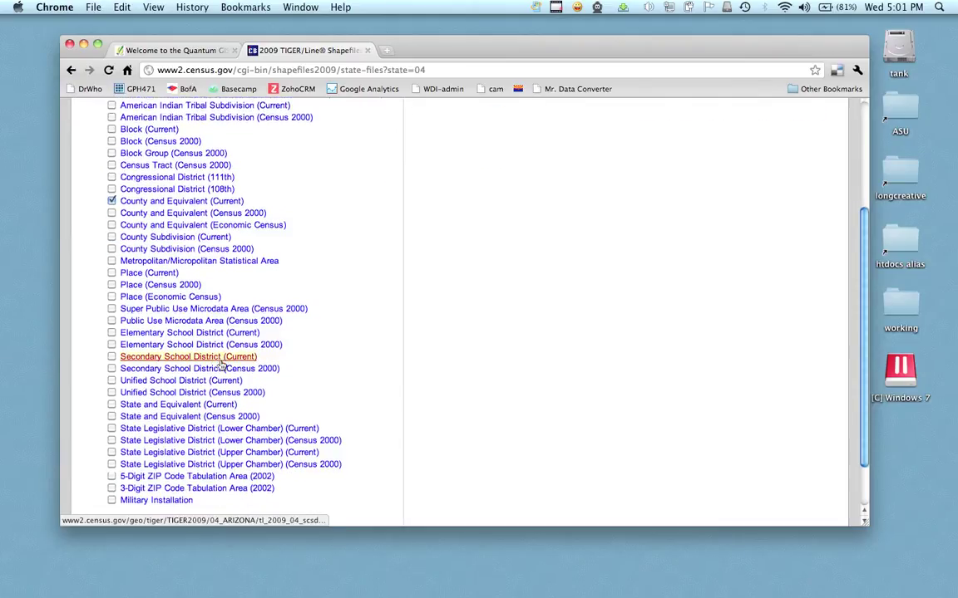
{"action": "scroll", "coordinate": [222, 363], "scroll_direction": "down", "scroll_amount": 3}
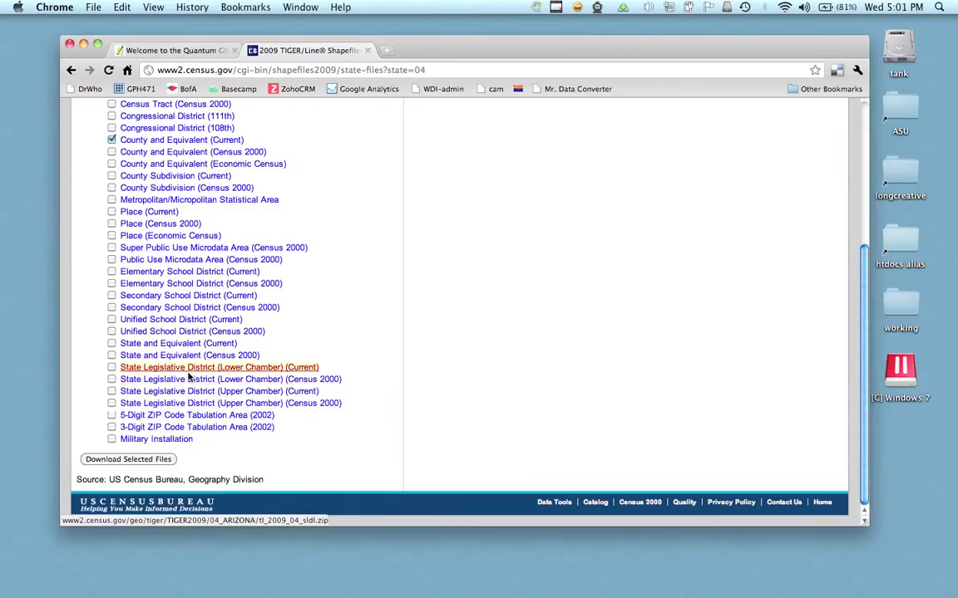
{"action": "left_click", "coordinate": [146, 462]}
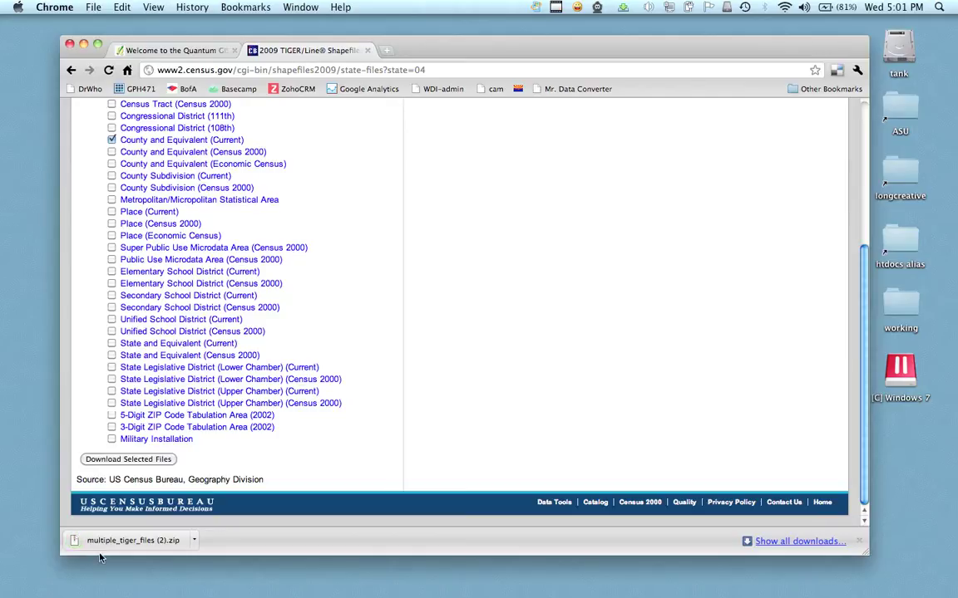
{"action": "left_click_drag", "start_coordinate": [100, 557], "coordinate": [48, 403]}
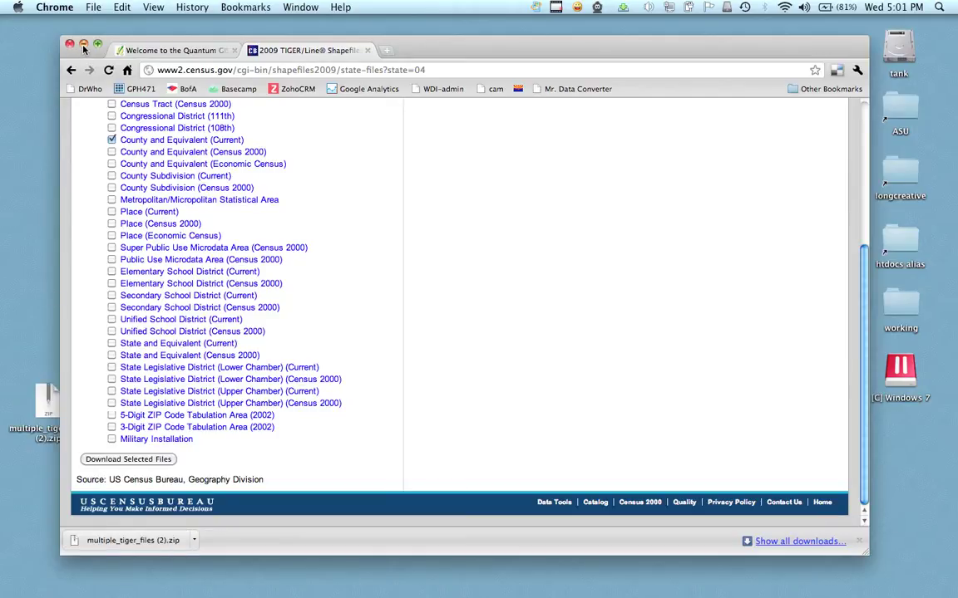
{"action": "key", "text": "super+m"}
Expand the downloaded zip with StuffIt Expander, then place the 04_ARIZONA folder top-left and open it
{"action": "right_click", "coordinate": [48, 381]}
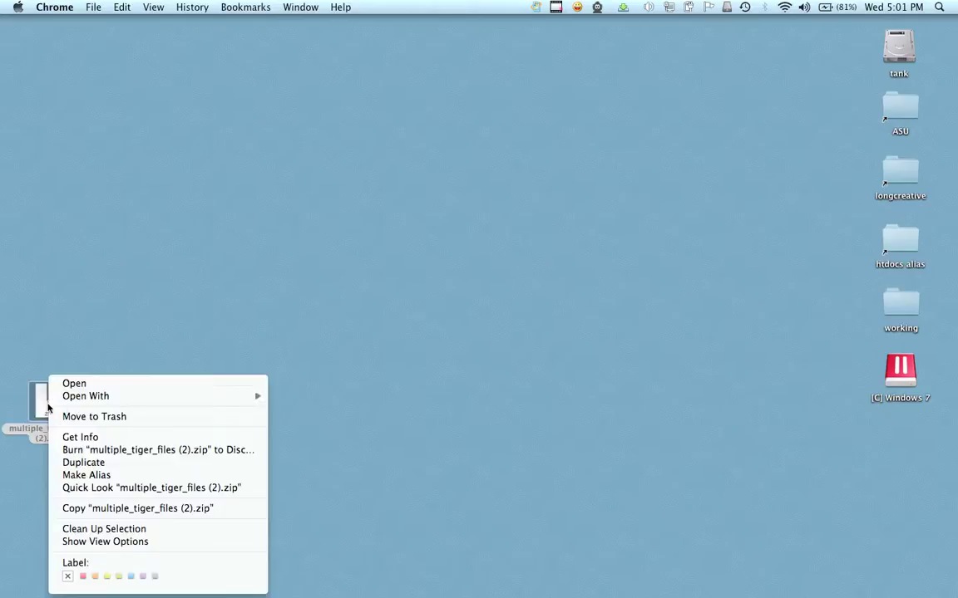
{"action": "mouse_move", "coordinate": [72, 400]}
{"action": "left_click", "coordinate": [303, 418]}
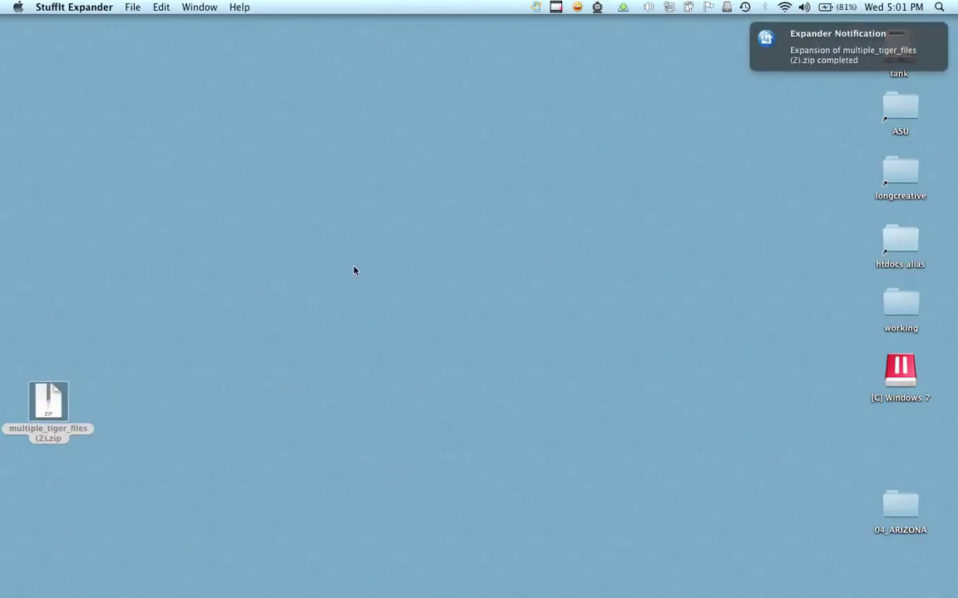
{"action": "left_click", "coordinate": [903, 501]}
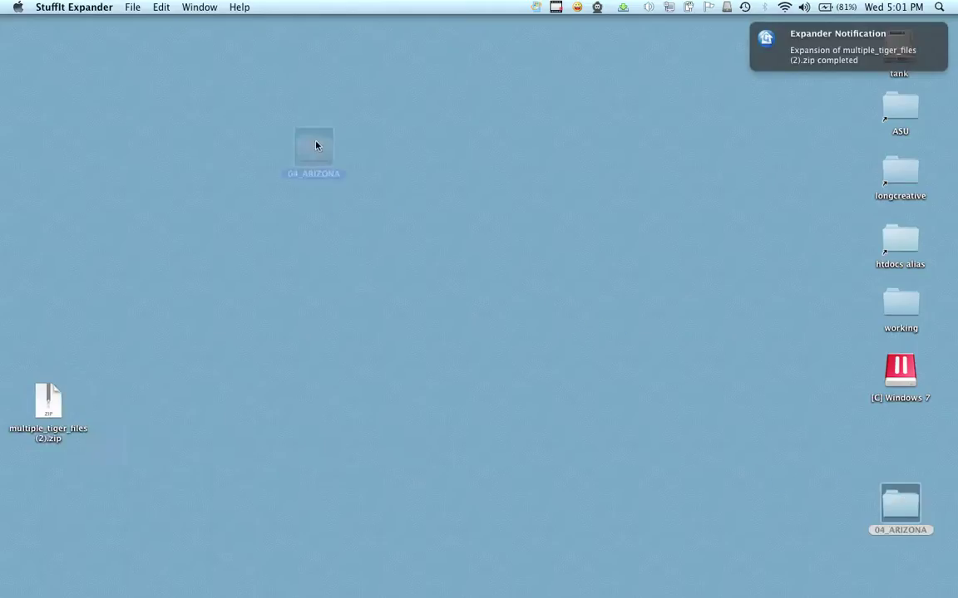
{"action": "left_click_drag", "start_coordinate": [315, 146], "coordinate": [114, 102]}
{"action": "left_click", "coordinate": [138, 90]}
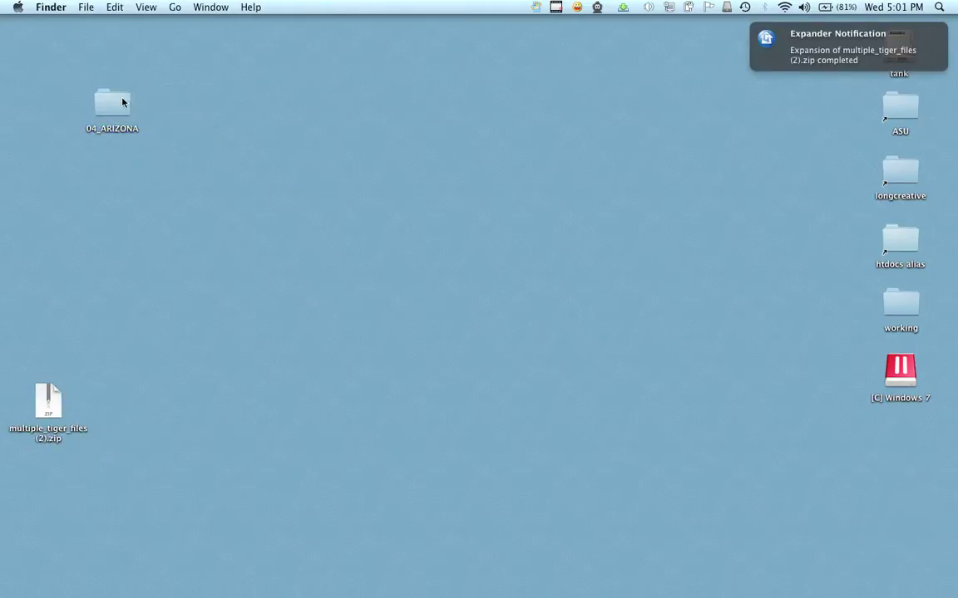
{"action": "double_click", "coordinate": [122, 102]}
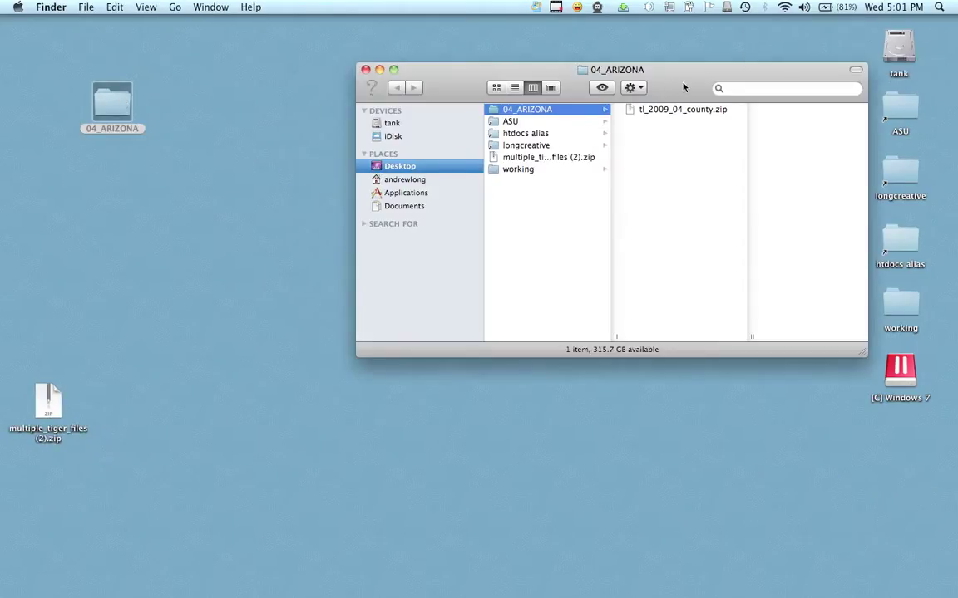
{"action": "left_click_drag", "start_coordinate": [684, 86], "coordinate": [457, 86]}
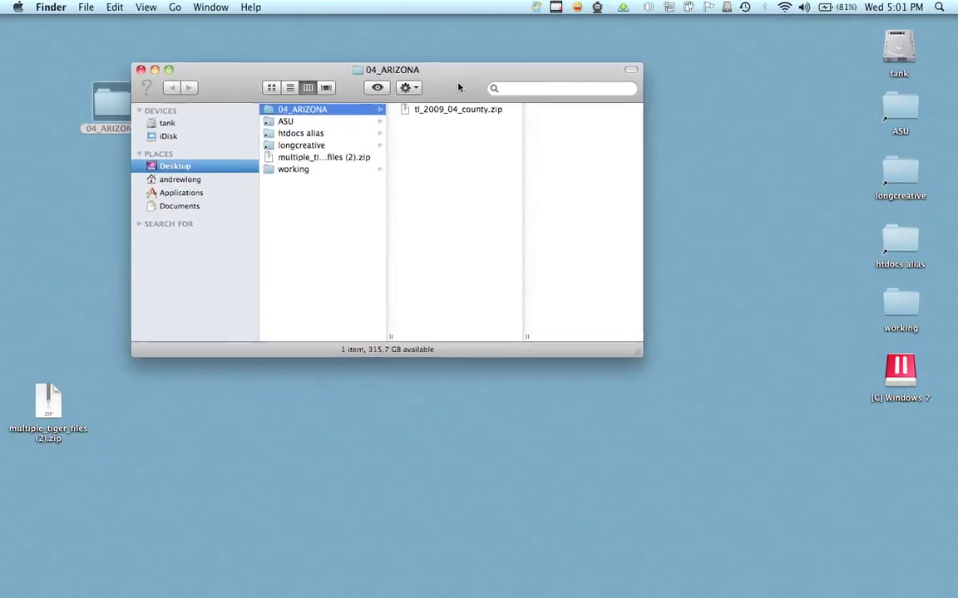
Expand tl_2009_04_county.zip with StuffIt Expander and open the resulting county folder
{"action": "left_click", "coordinate": [420, 110]}
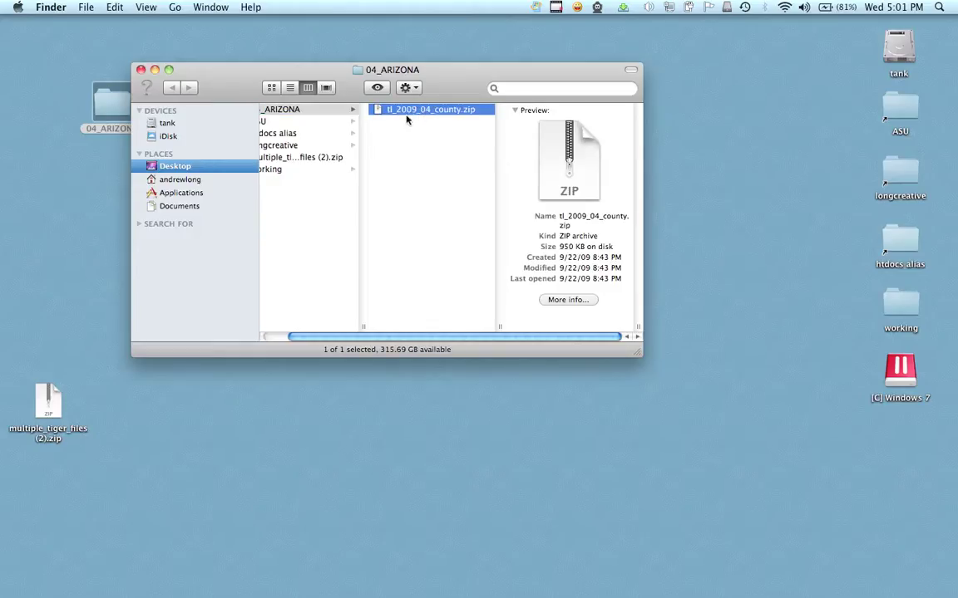
{"action": "right_click", "coordinate": [407, 109]}
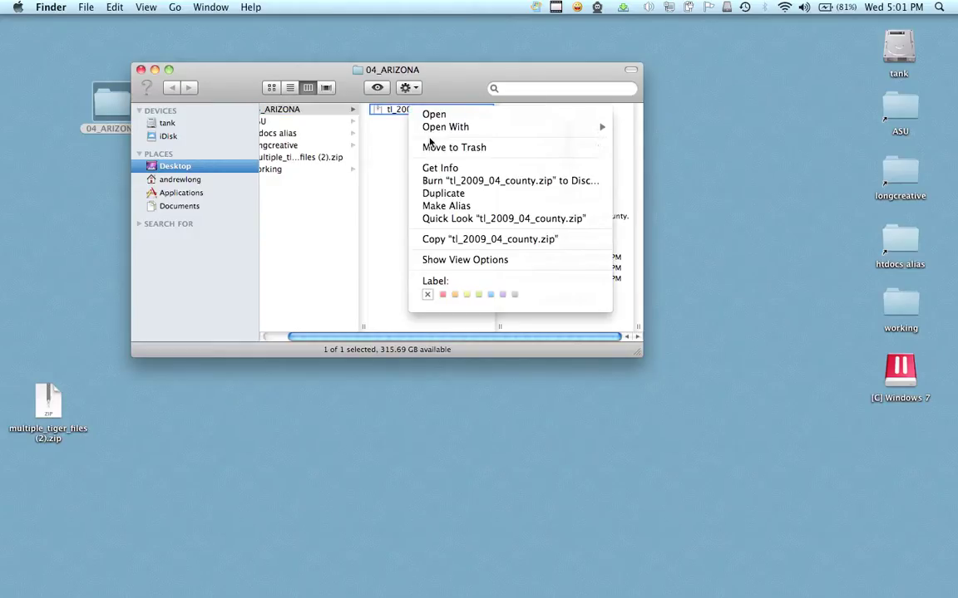
{"action": "mouse_move", "coordinate": [440, 126]}
{"action": "left_click", "coordinate": [625, 151]}
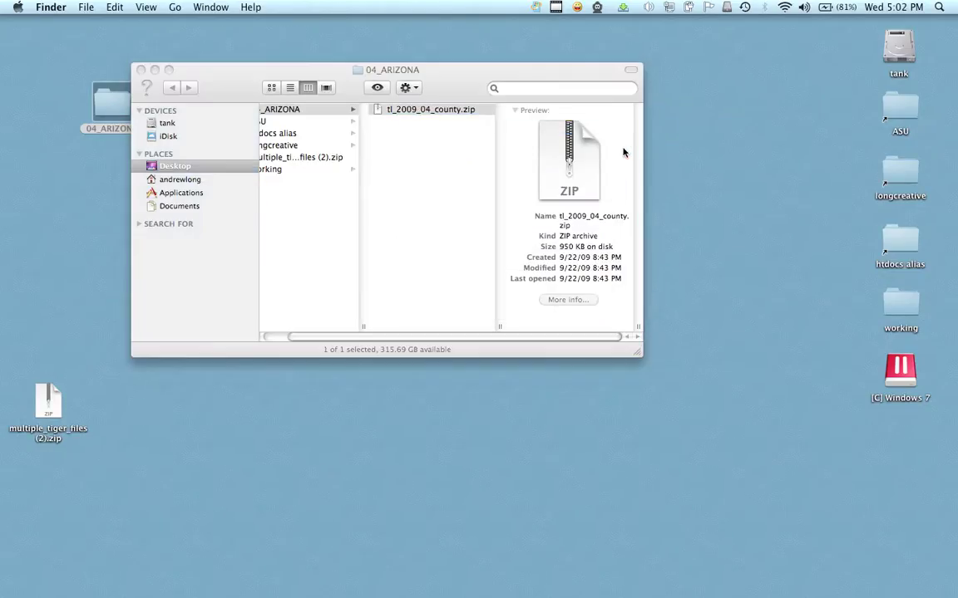
{"action": "left_click", "coordinate": [556, 7]}
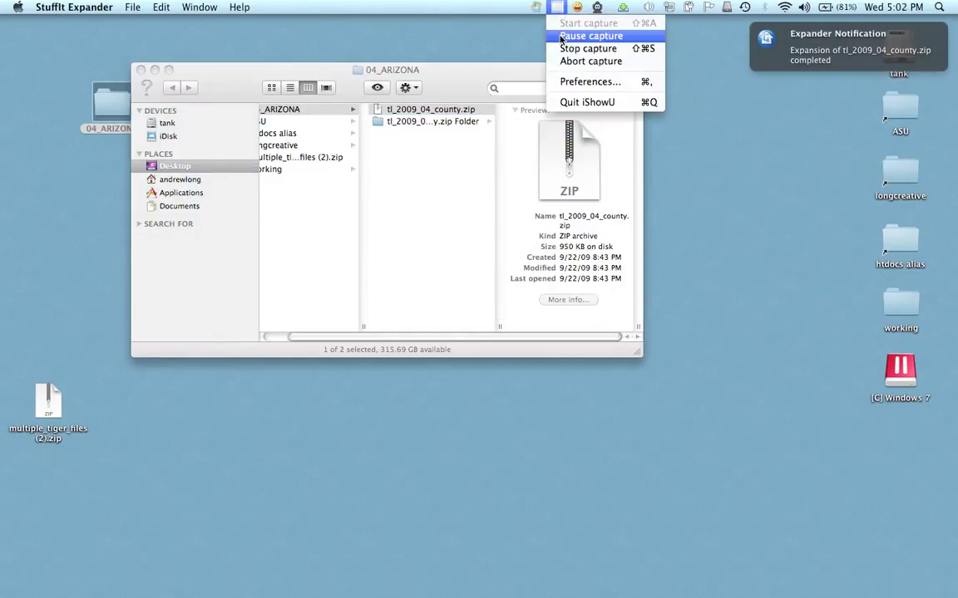
{"action": "left_click", "coordinate": [563, 36]}
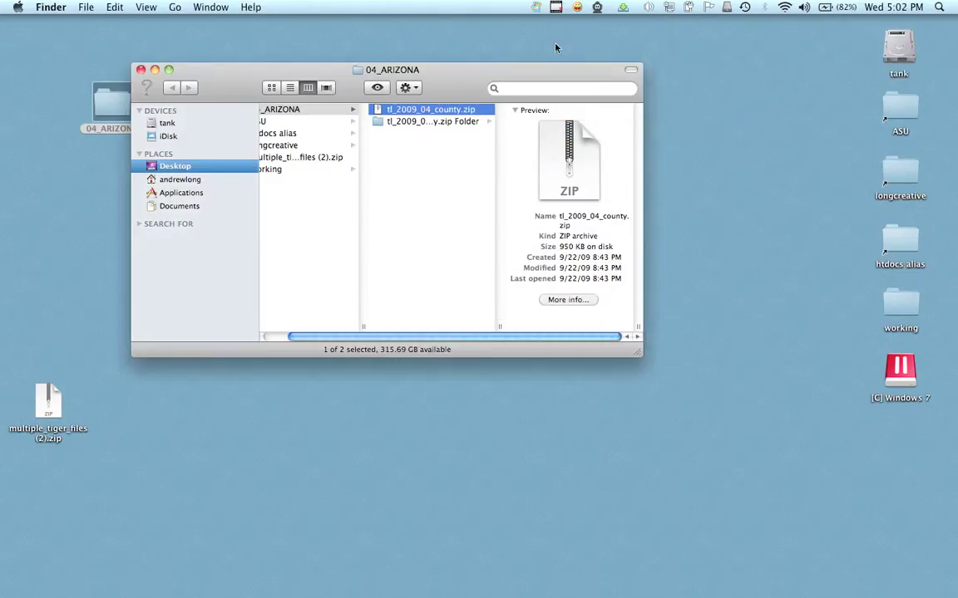
{"action": "left_click", "coordinate": [398, 123]}
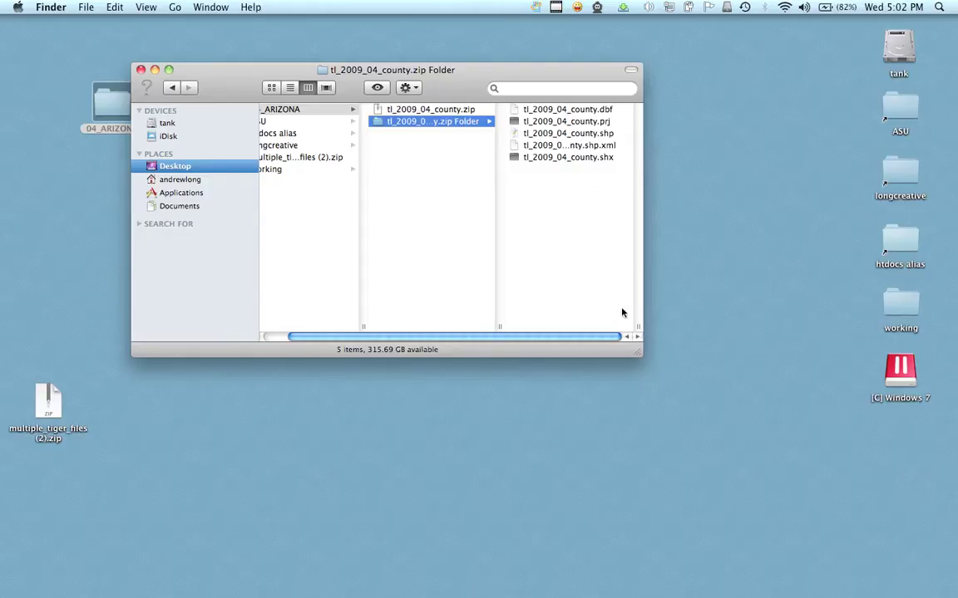
Preview the details of the county .shp, .dbf and .prj files, then close the folder window
{"action": "left_click_drag", "start_coordinate": [636, 352], "coordinate": [720, 399]}
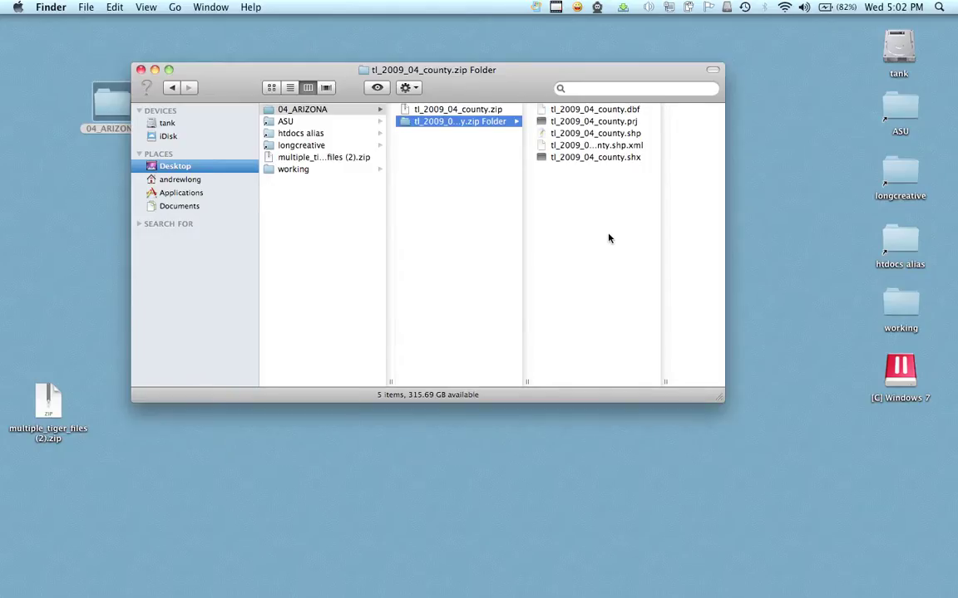
{"action": "left_click", "coordinate": [629, 137]}
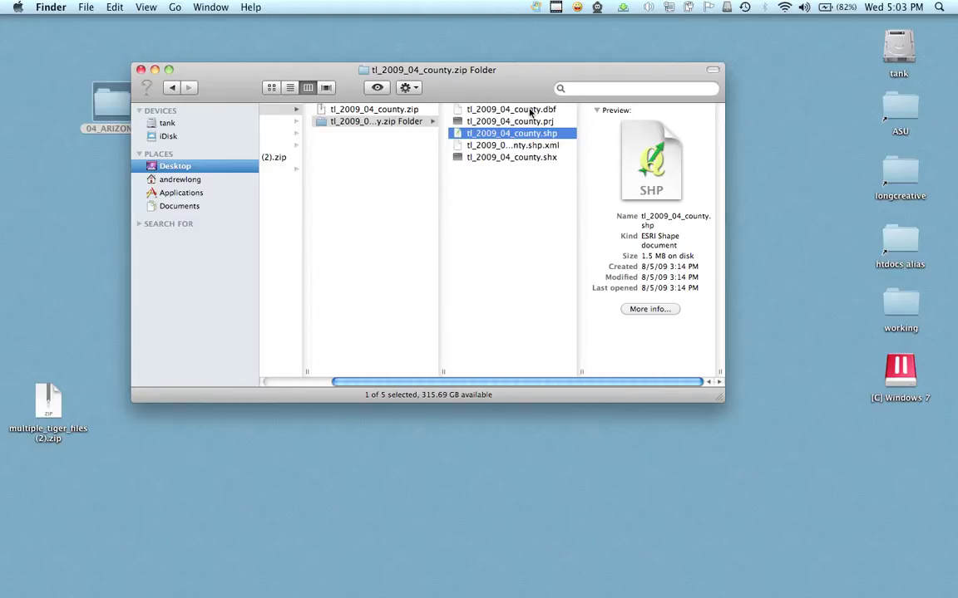
{"action": "left_click", "coordinate": [532, 111]}
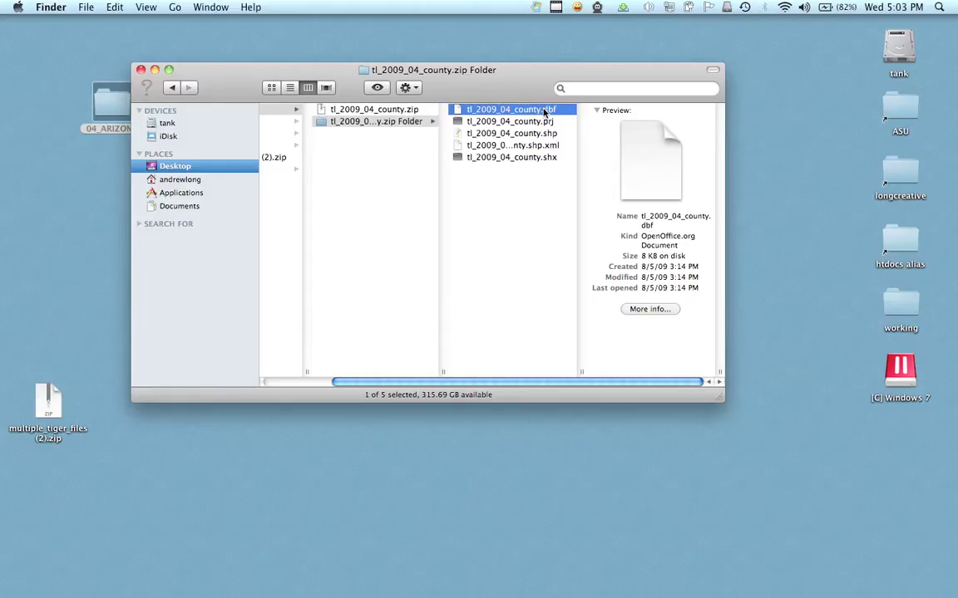
{"action": "left_click", "coordinate": [546, 122]}
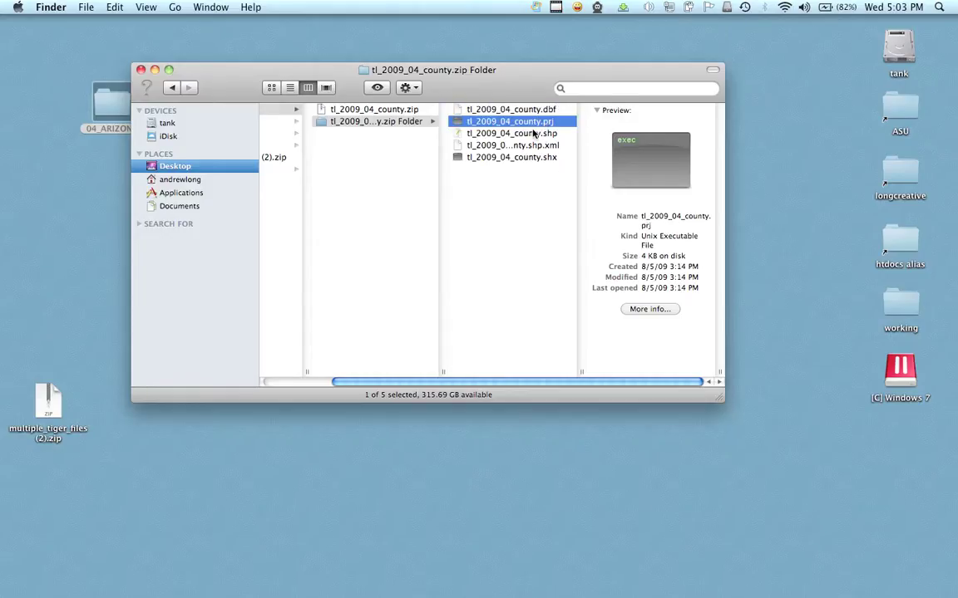
{"action": "left_click", "coordinate": [532, 134]}
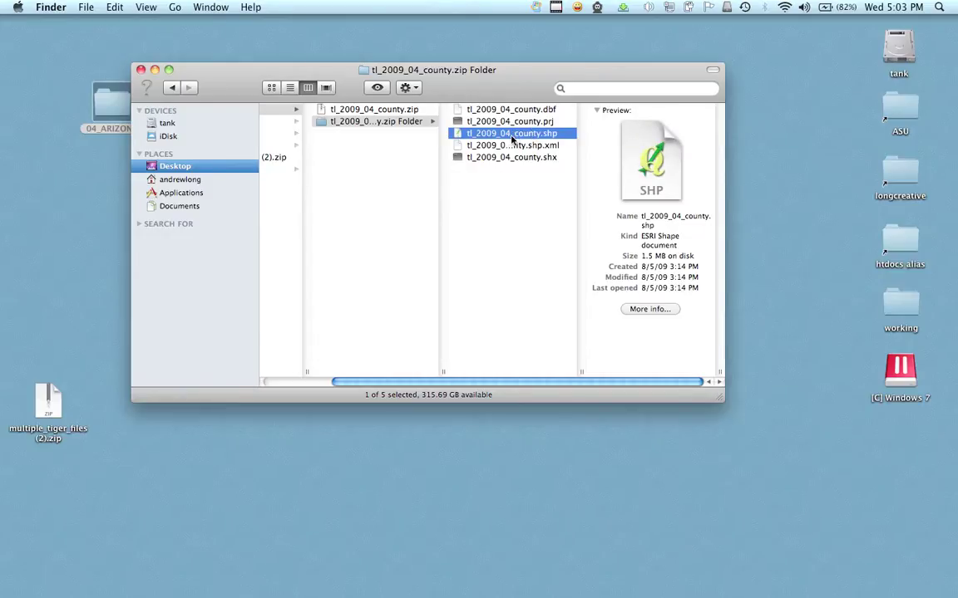
{"action": "left_click", "coordinate": [140, 71]}
Bring the empty Quantum GIS project to the front and open Add Vector Layer
{"action": "left_click", "coordinate": [183, 163]}
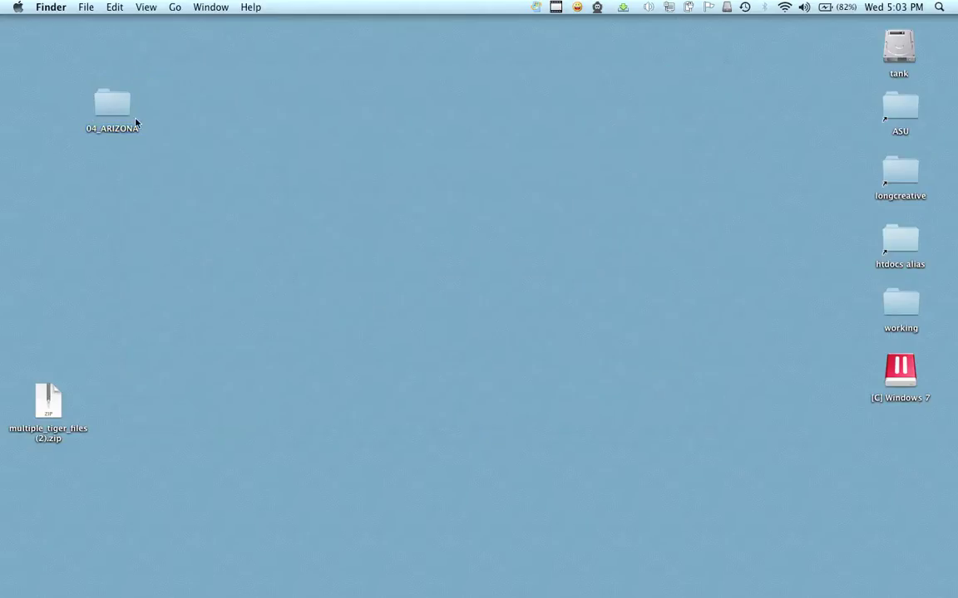
{"action": "mouse_move", "coordinate": [106, 104]}
{"action": "left_mouse_down"}
{"action": "mouse_move", "coordinate": [413, 128]}
{"action": "mouse_move", "coordinate": [391, 102]}
{"action": "mouse_move", "coordinate": [141, 97]}
{"action": "mouse_move", "coordinate": [111, 109]}
{"action": "left_mouse_up"}
{"action": "mouse_move", "coordinate": [952, 523]}
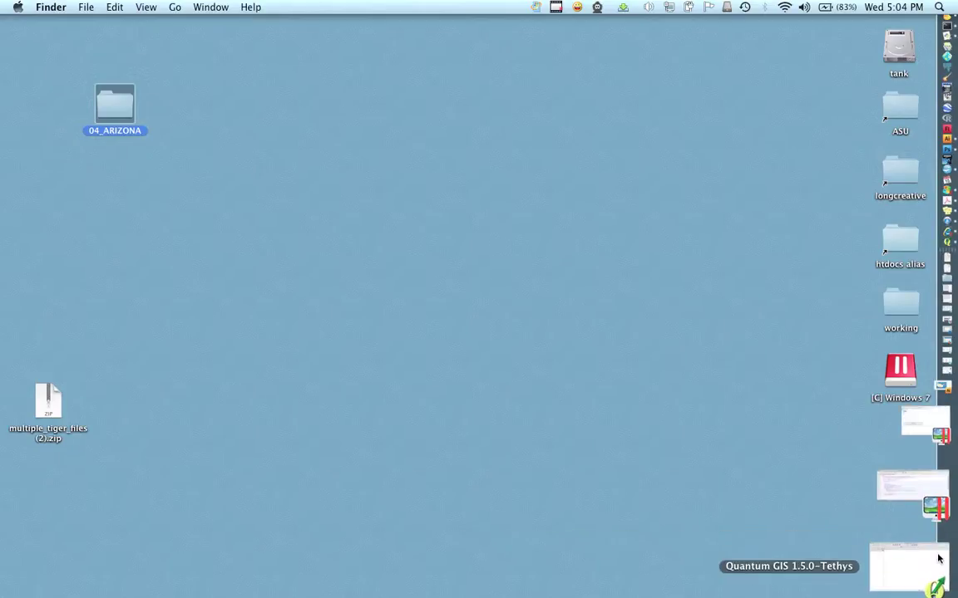
{"action": "left_click", "coordinate": [935, 558]}
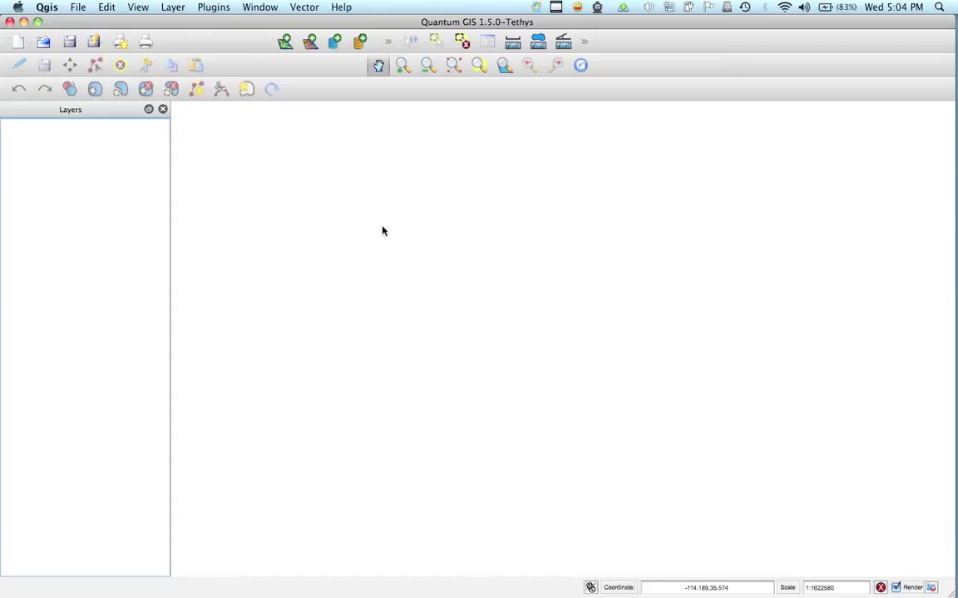
{"action": "left_click", "coordinate": [285, 42]}
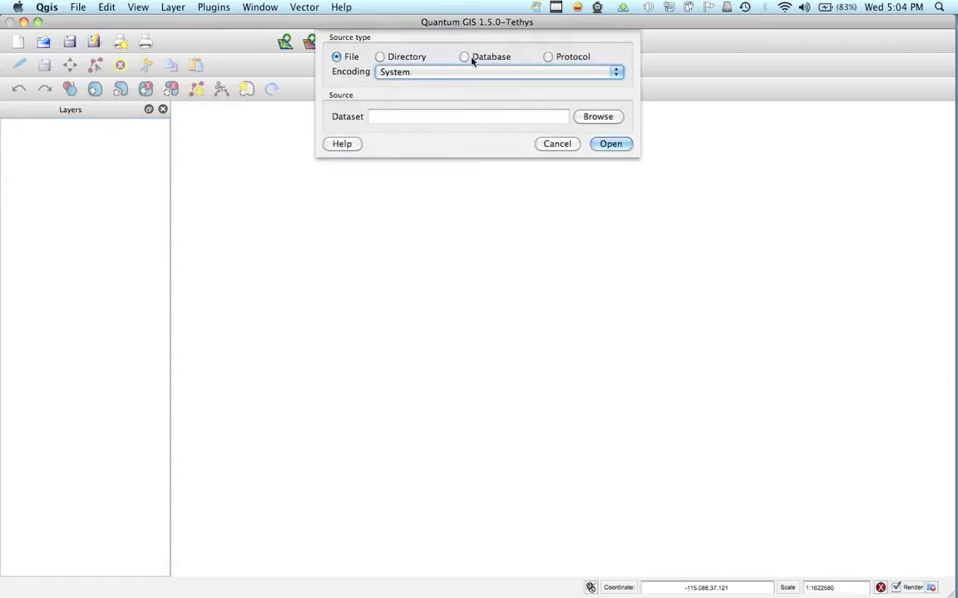
Pick Desktop > 04_ARIZONA > county folder > tl_2009_04_county.shp and load it as a layer
{"action": "left_click", "coordinate": [593, 118]}
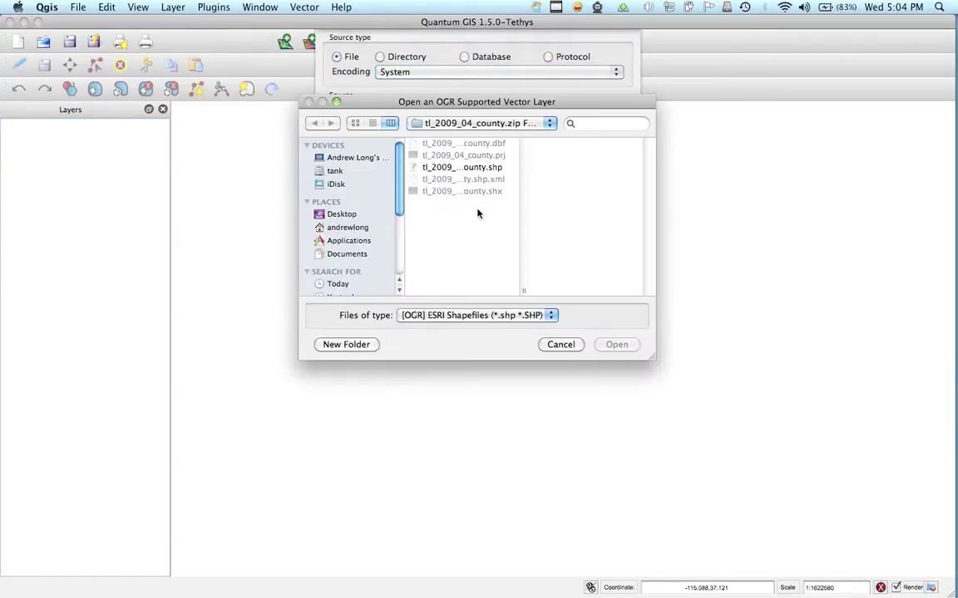
{"action": "left_click", "coordinate": [337, 215]}
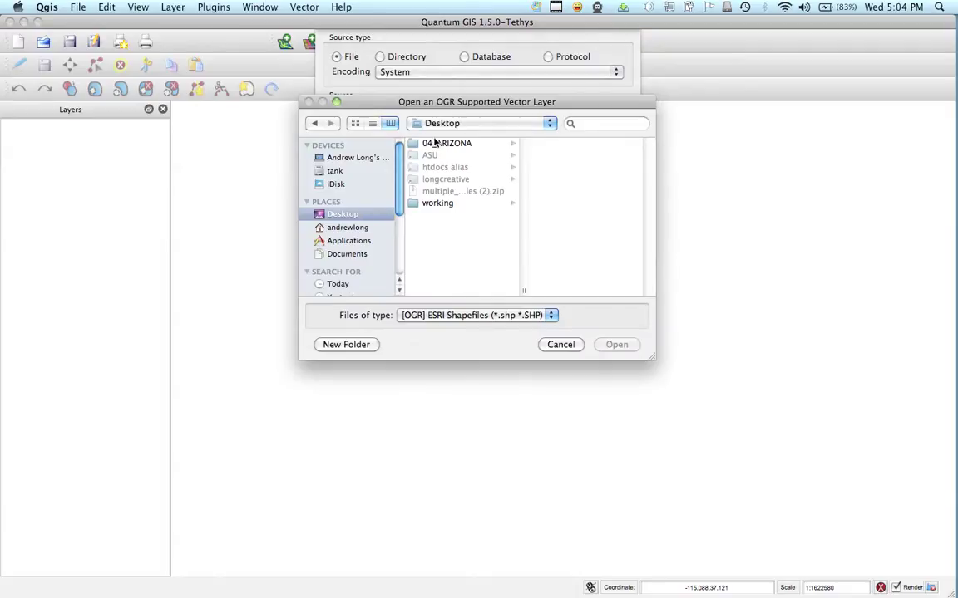
{"action": "left_click", "coordinate": [420, 143]}
{"action": "left_click", "coordinate": [592, 156]}
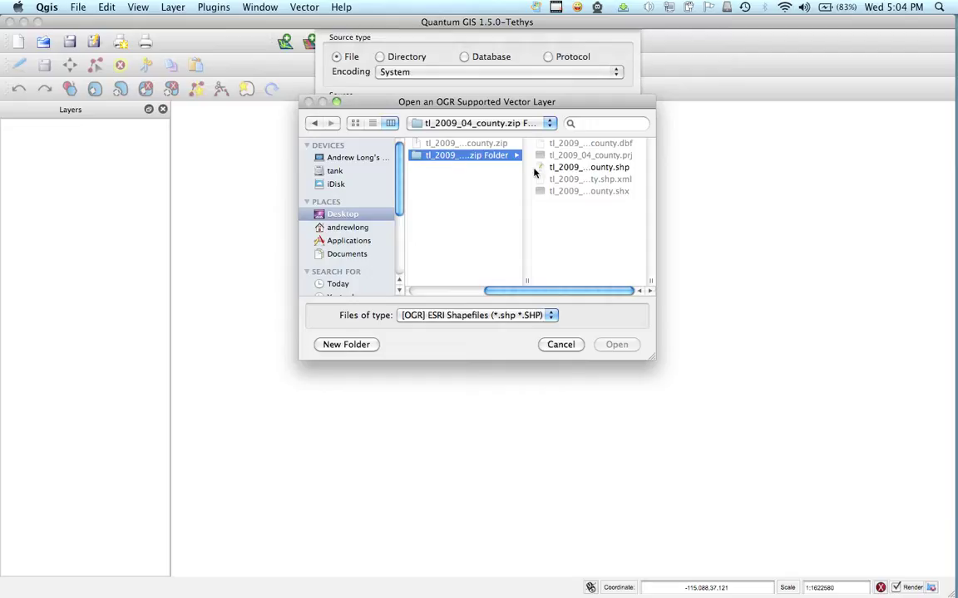
{"action": "left_click", "coordinate": [555, 167]}
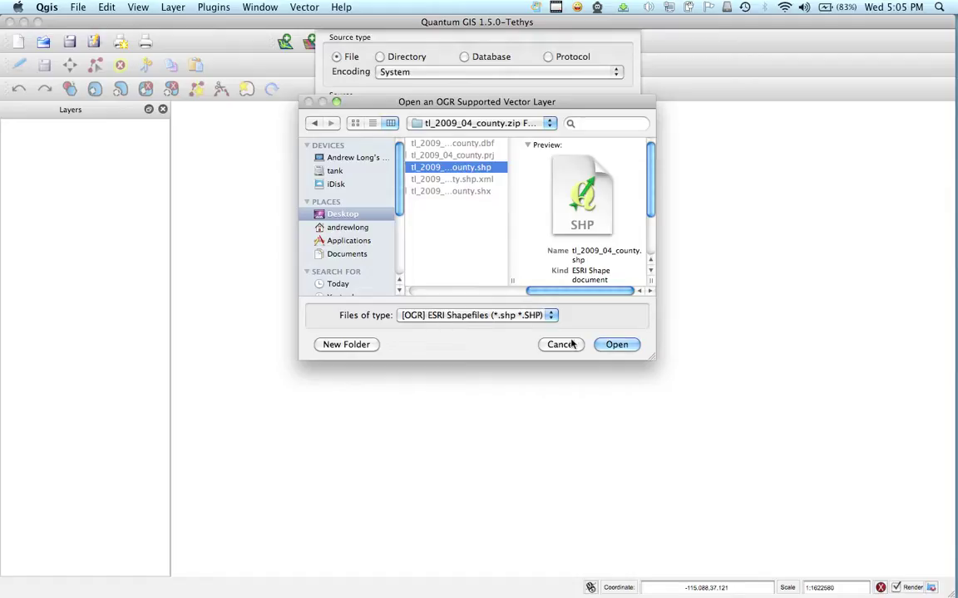
{"action": "left_click", "coordinate": [614, 344]}
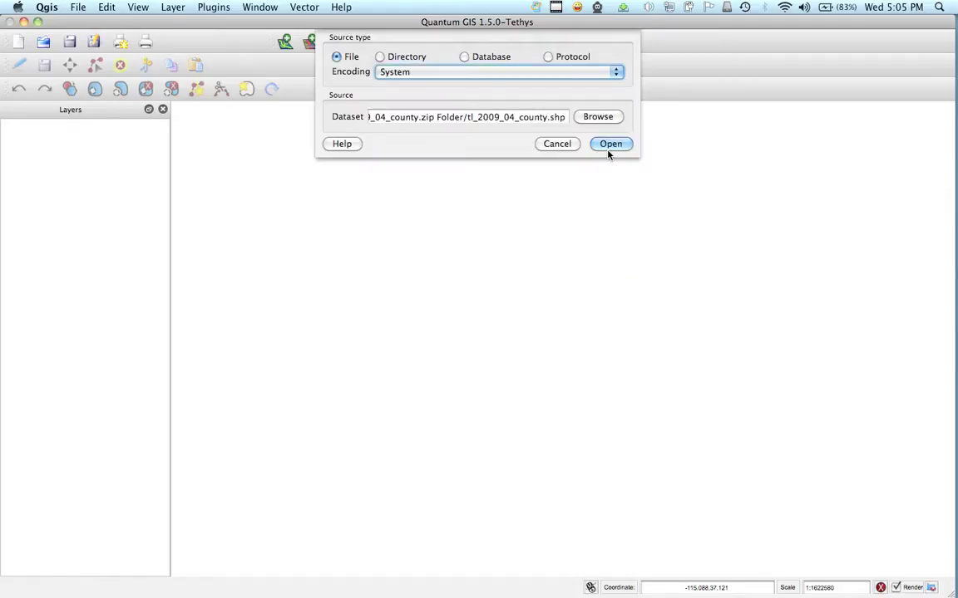
{"action": "left_click", "coordinate": [610, 148]}
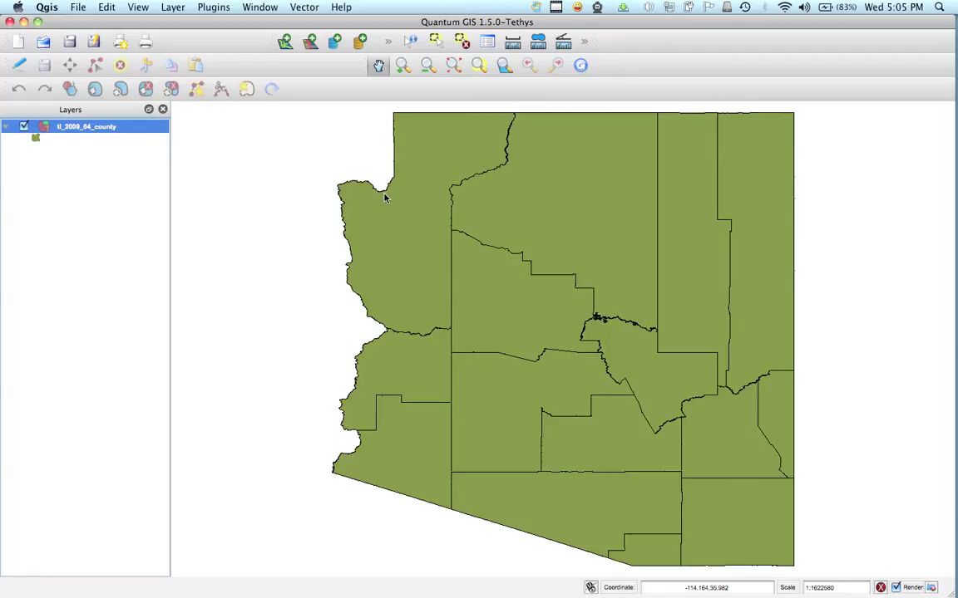
Open the tl_2009_04_county layer's attribute table and move its window up and left
{"action": "right_click", "coordinate": [113, 133]}
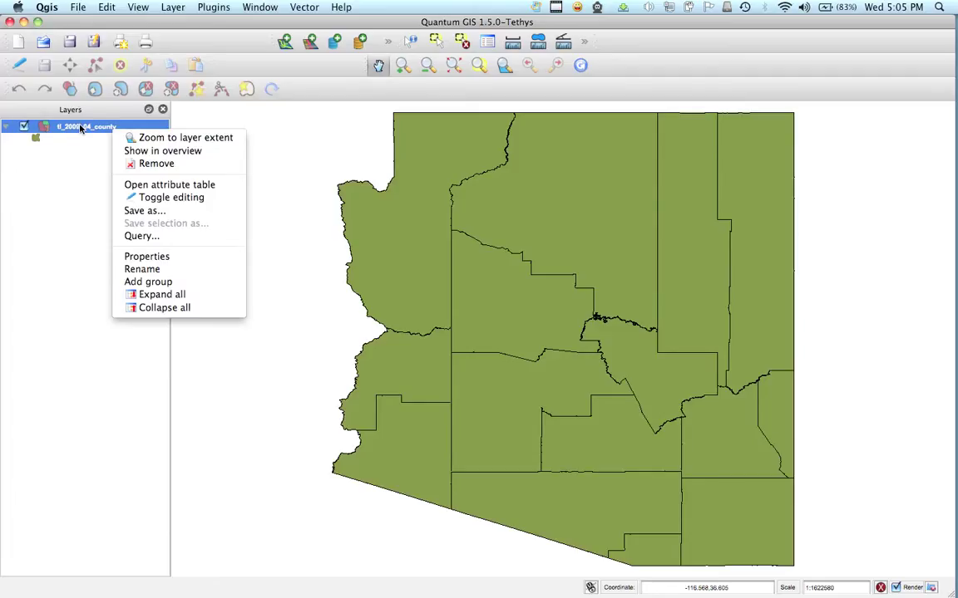
{"action": "left_click", "coordinate": [80, 128]}
{"action": "right_click", "coordinate": [81, 127]}
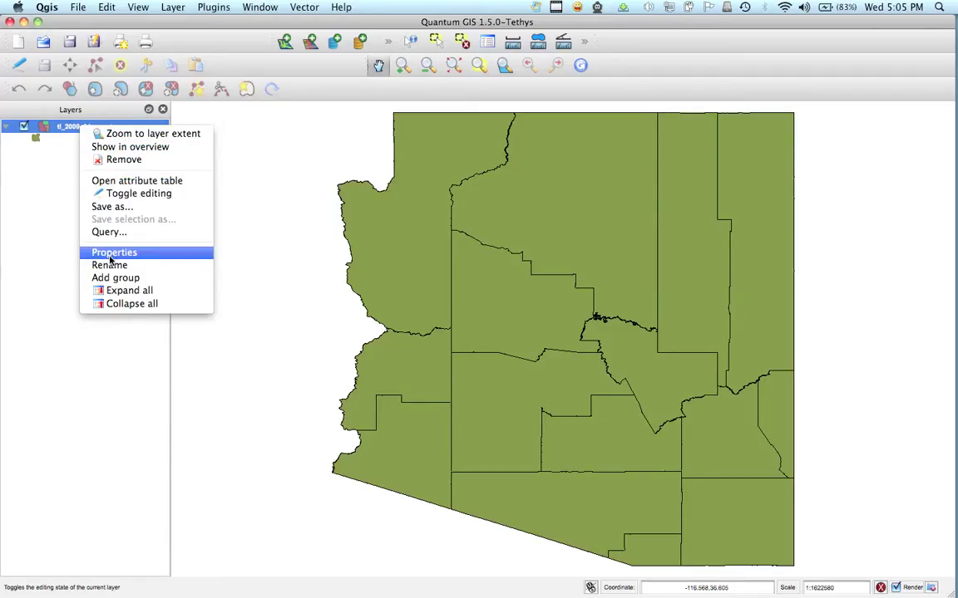
{"action": "left_click", "coordinate": [112, 181]}
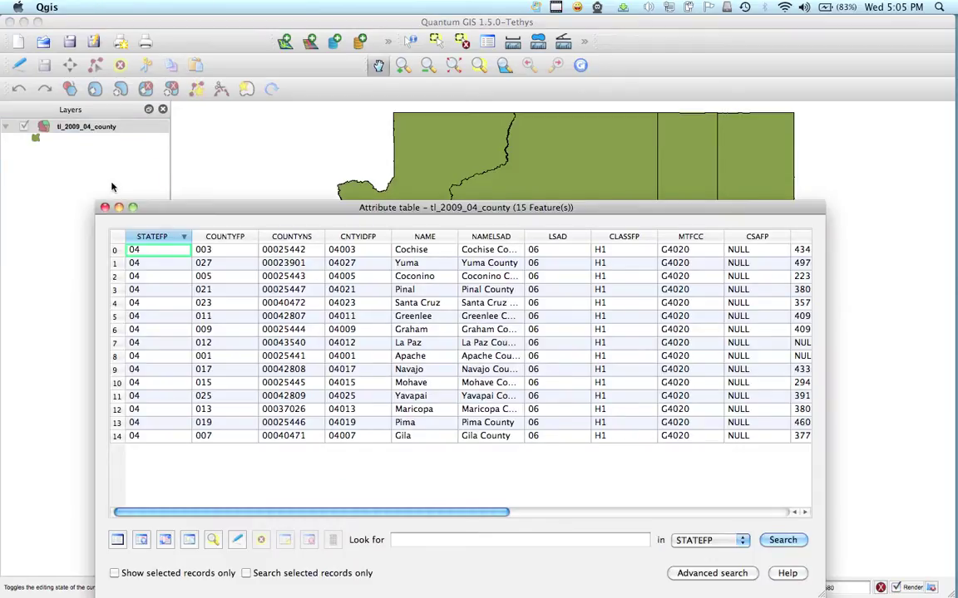
{"action": "left_click_drag", "start_coordinate": [179, 210], "coordinate": [146, 152]}
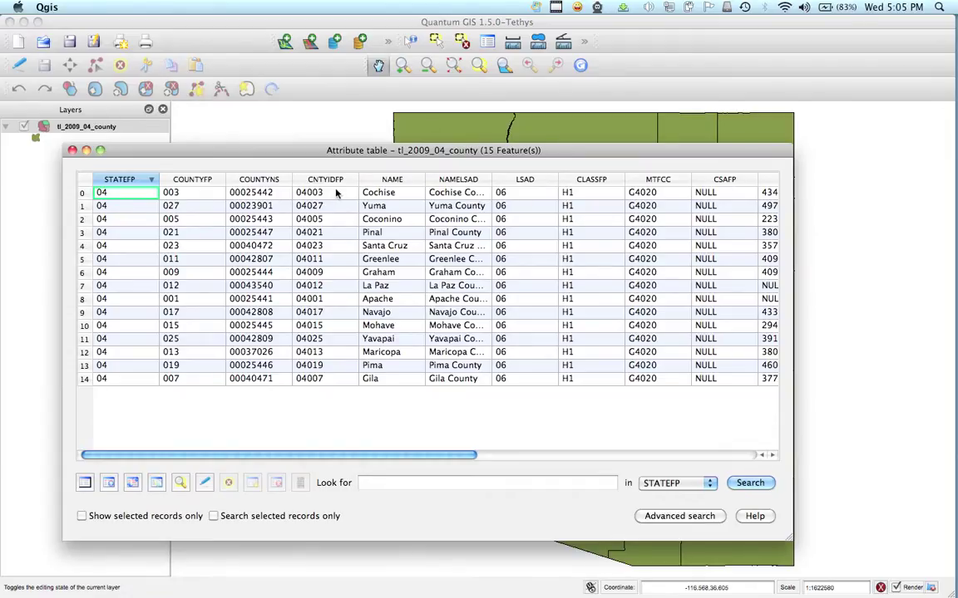
Widen the NAME and NAMELSAD columns so full county names like Cochise County show
{"action": "left_click", "coordinate": [388, 195]}
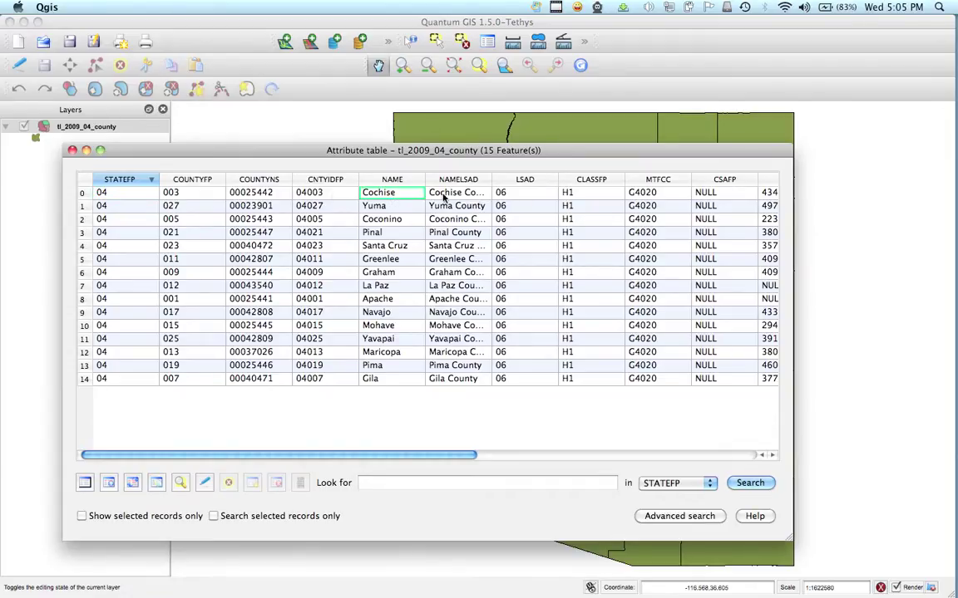
{"action": "key", "text": "Tab"}
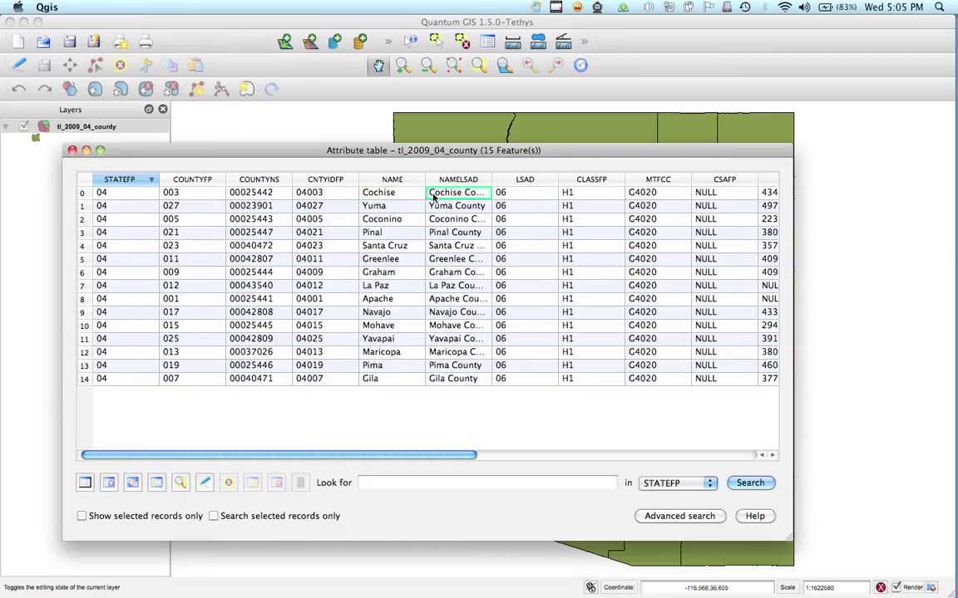
{"action": "left_click", "coordinate": [387, 193]}
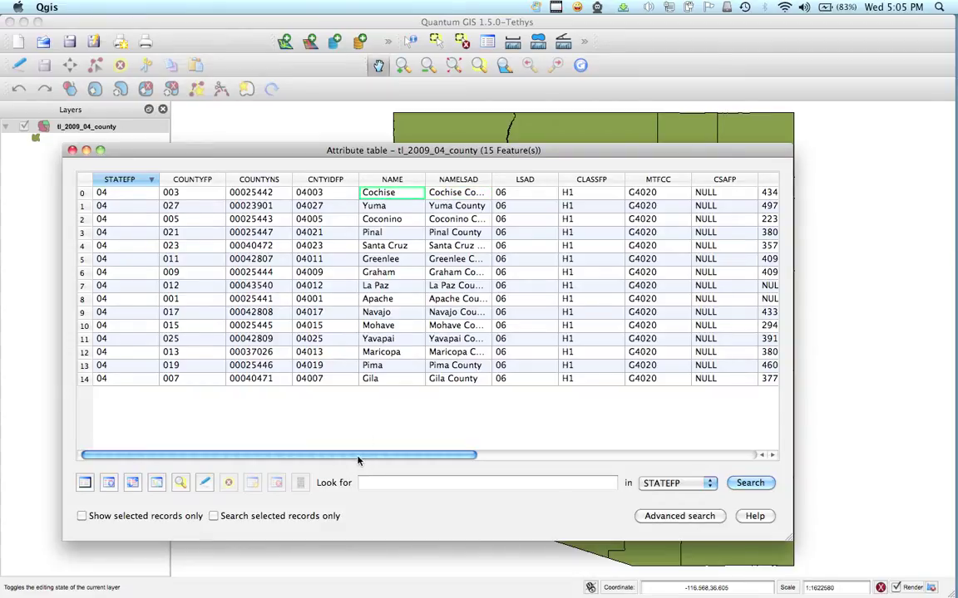
{"action": "left_click_drag", "start_coordinate": [360, 458], "coordinate": [307, 439]}
{"action": "left_click_drag", "start_coordinate": [425, 181], "coordinate": [492, 186]}
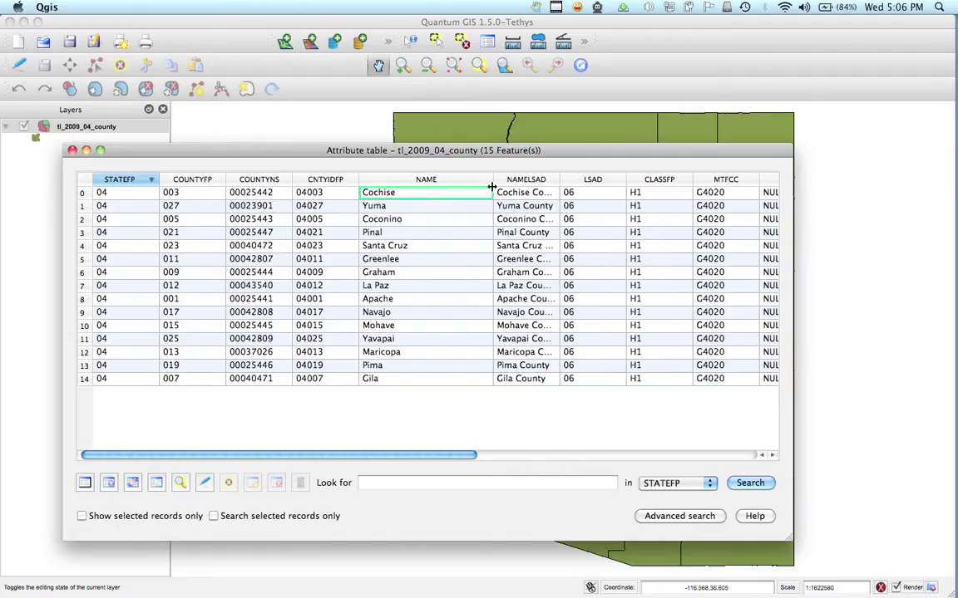
{"action": "left_click_drag", "start_coordinate": [559, 181], "coordinate": [612, 194]}
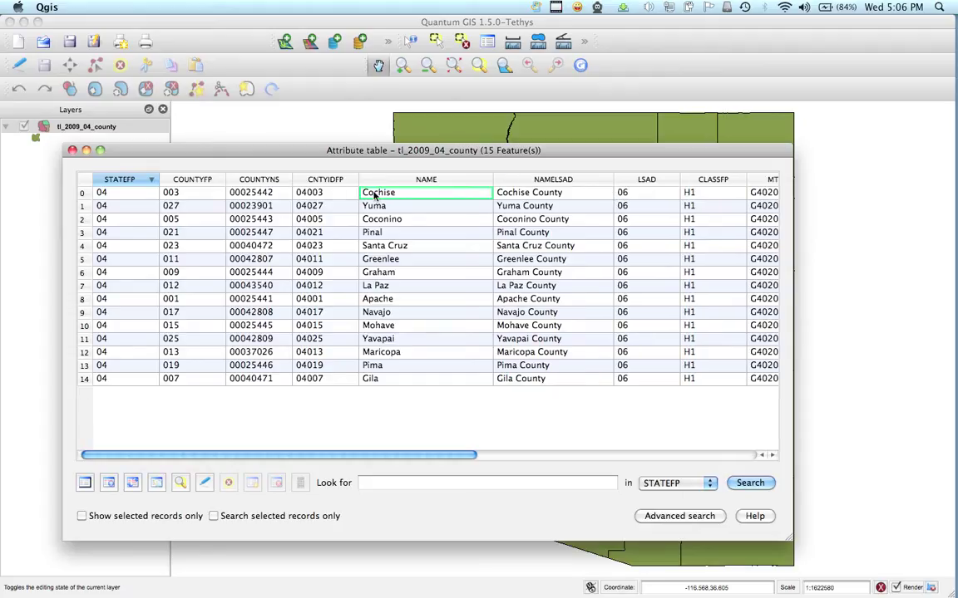
Select the Cochise row to highlight it on the map, then move the current cell down to Coconino
{"action": "left_click", "coordinate": [82, 194]}
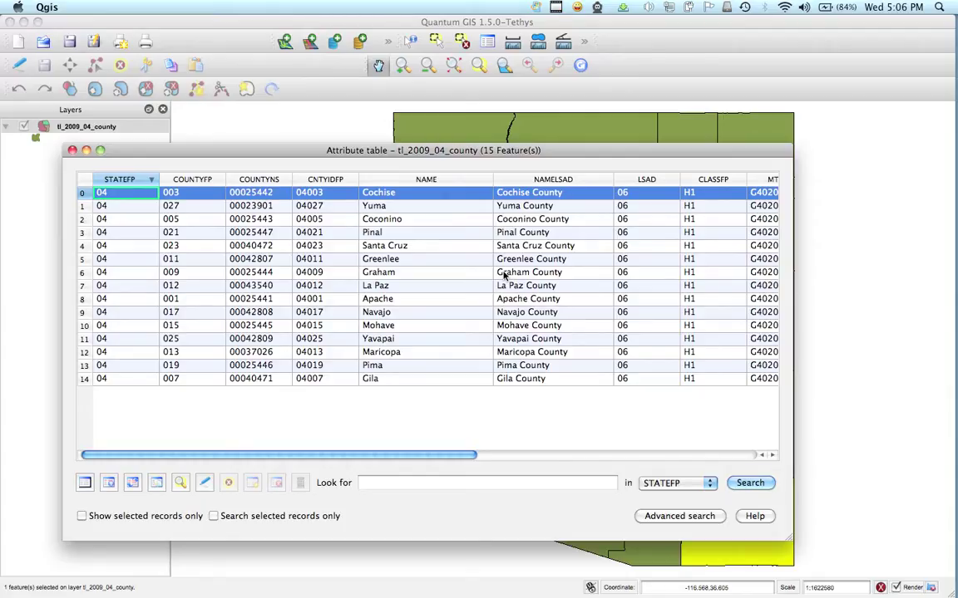
{"action": "left_click_drag", "start_coordinate": [381, 192], "coordinate": [378, 223]}
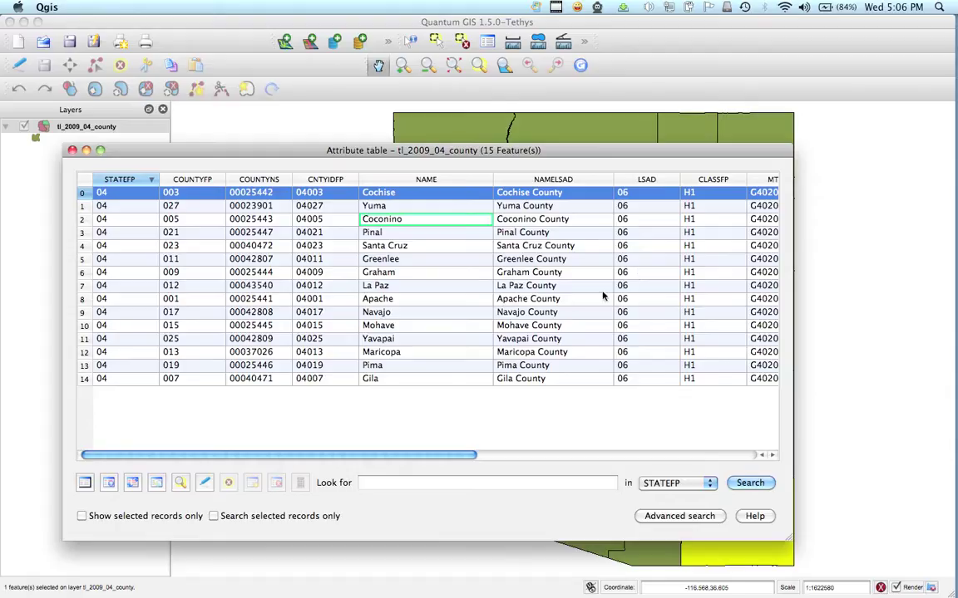
{"action": "left_click", "coordinate": [391, 205]}
{"action": "key", "text": "Down"}
Shrink and reposition the attribute table while selecting the Coconino and Pinal rows
{"action": "left_click_drag", "start_coordinate": [790, 540], "coordinate": [678, 438]}
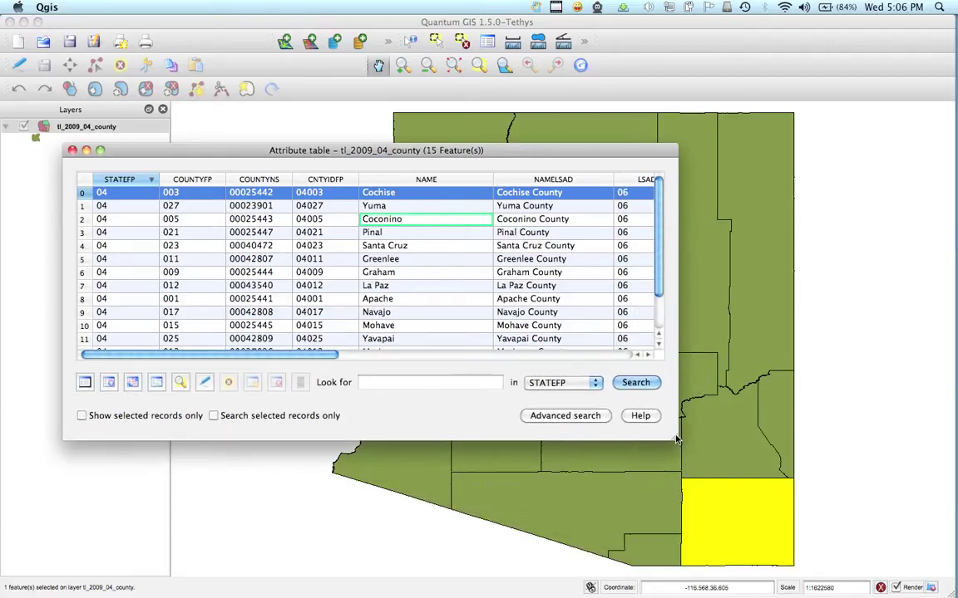
{"action": "left_click", "coordinate": [82, 220]}
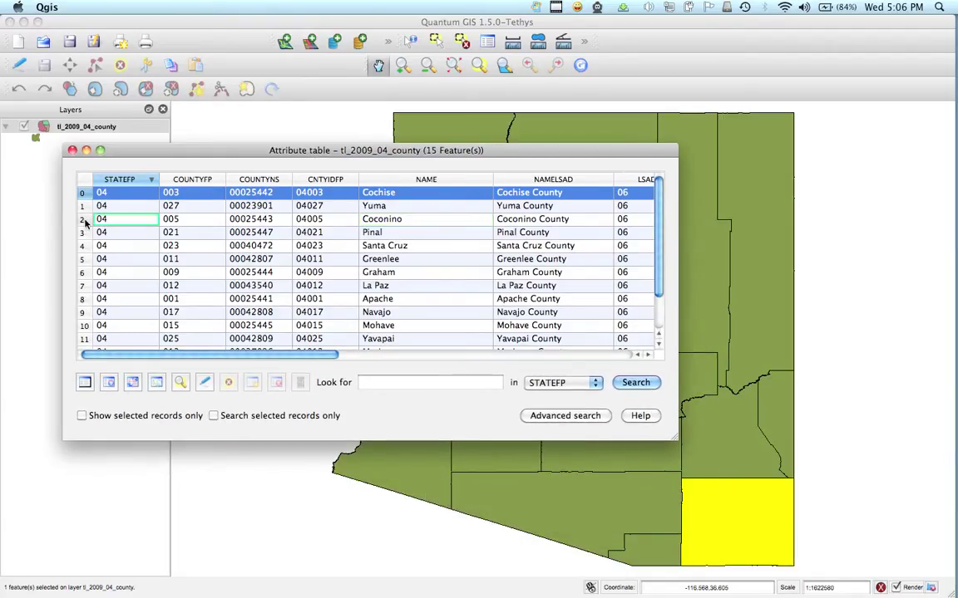
{"action": "left_click", "coordinate": [82, 233]}
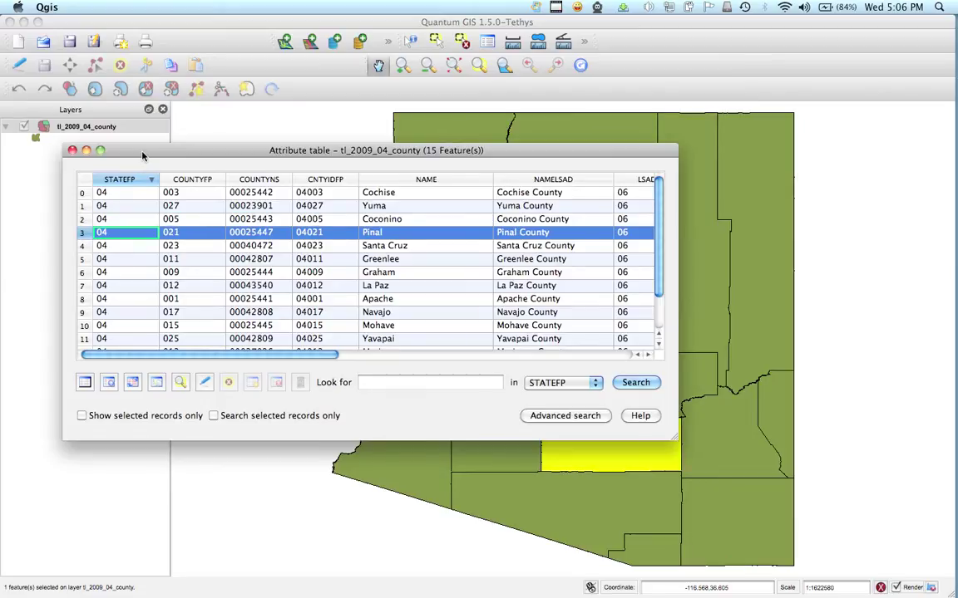
{"action": "left_click_drag", "start_coordinate": [143, 155], "coordinate": [106, 143]}
{"action": "left_click_drag", "start_coordinate": [637, 425], "coordinate": [497, 504]}
{"action": "left_click_drag", "start_coordinate": [355, 509], "coordinate": [354, 520]}
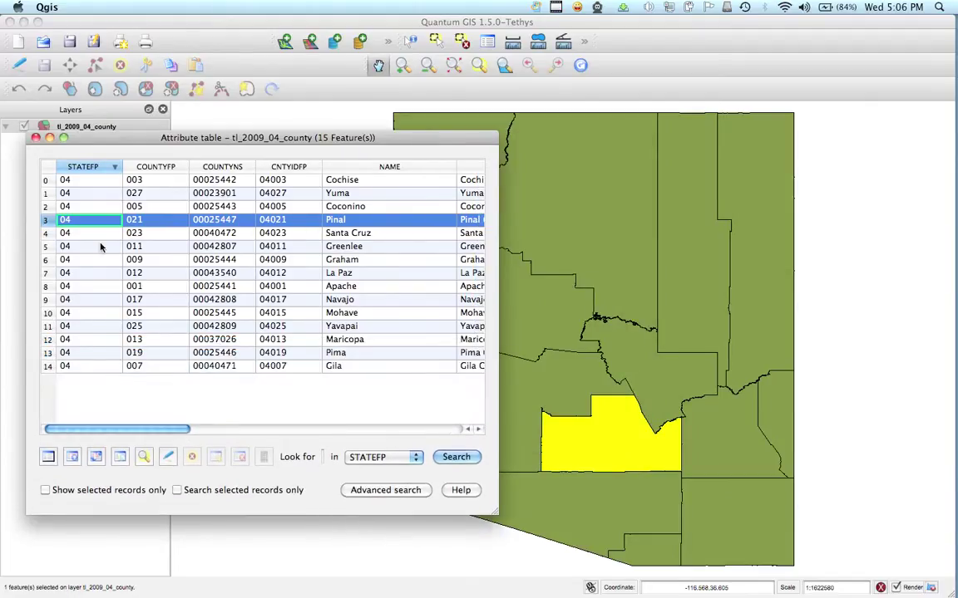
Select the Santa Cruz, Greenlee, Graham and finally La Paz rows to highlight each county
{"action": "left_click", "coordinate": [45, 233]}
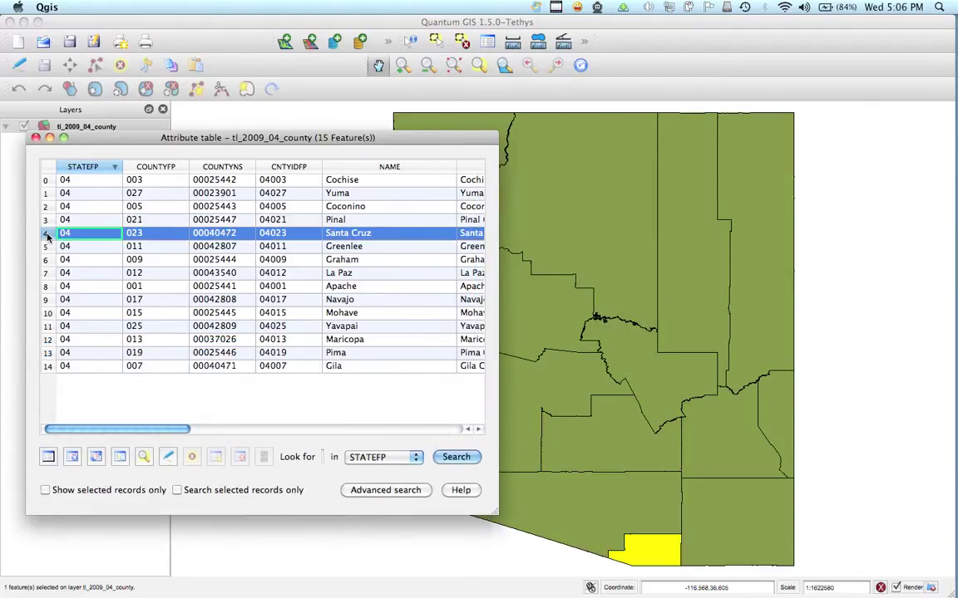
{"action": "left_click", "coordinate": [47, 248]}
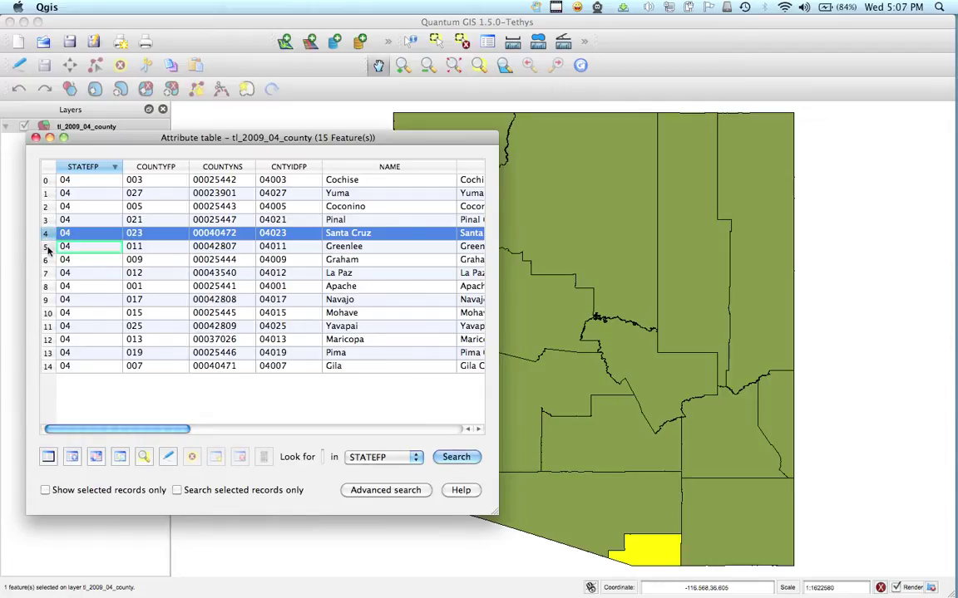
{"action": "left_click", "coordinate": [47, 261]}
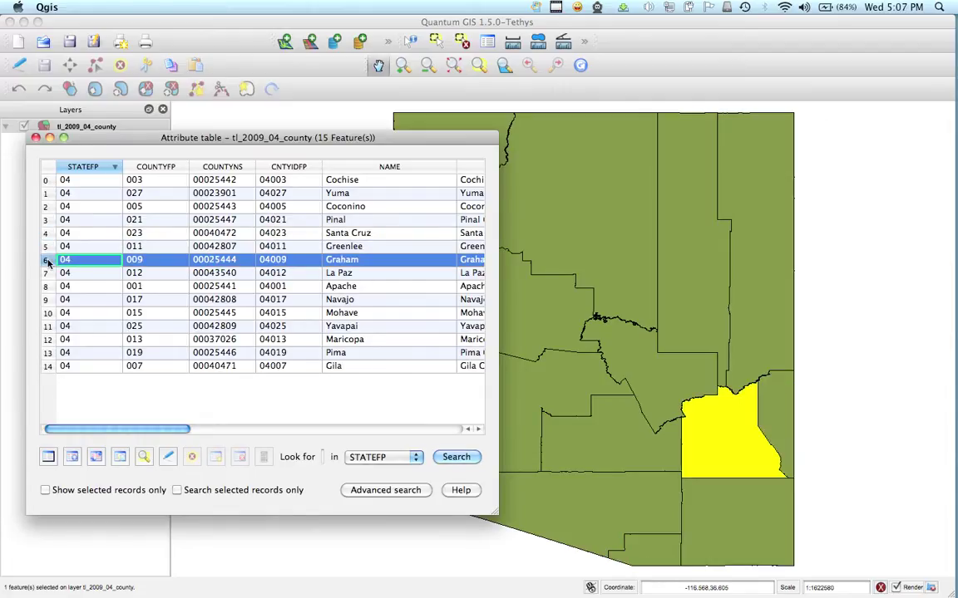
{"action": "left_click", "coordinate": [46, 272]}
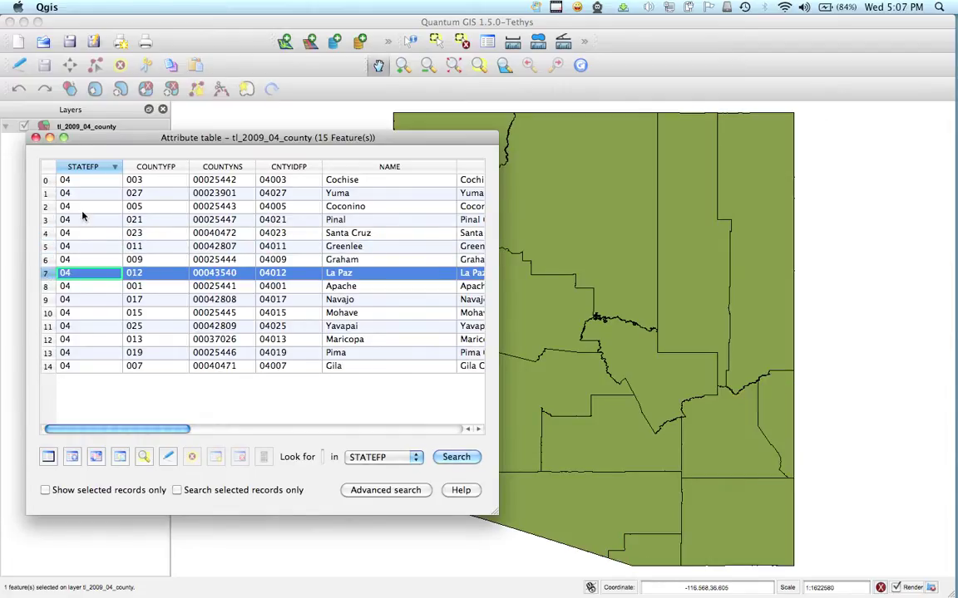
{"action": "left_click_drag", "start_coordinate": [104, 139], "coordinate": [138, 138]}
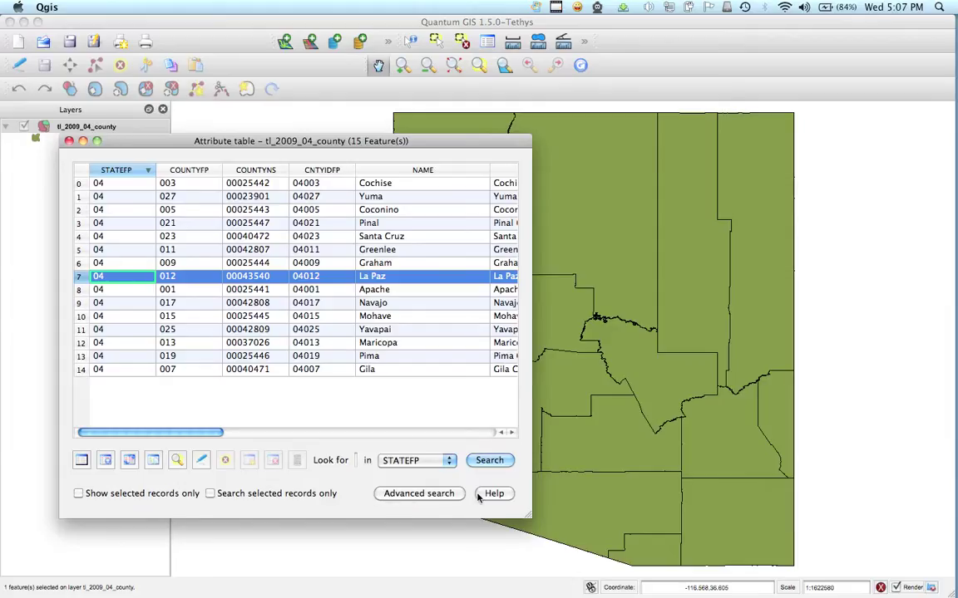
Close the attribute table and identify Mohave county with the Identify Features tool
{"action": "left_click", "coordinate": [69, 141]}
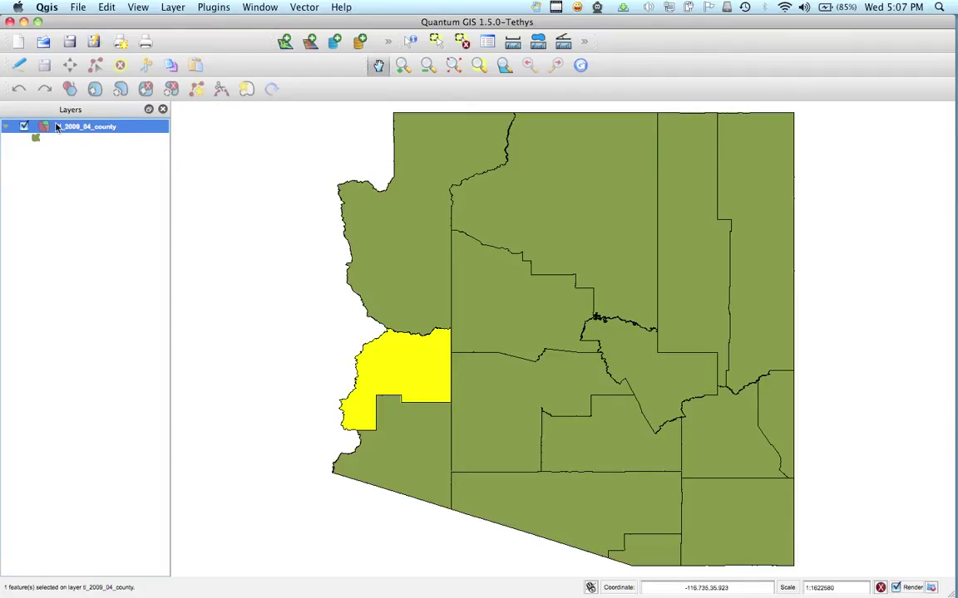
{"action": "left_click", "coordinate": [410, 43]}
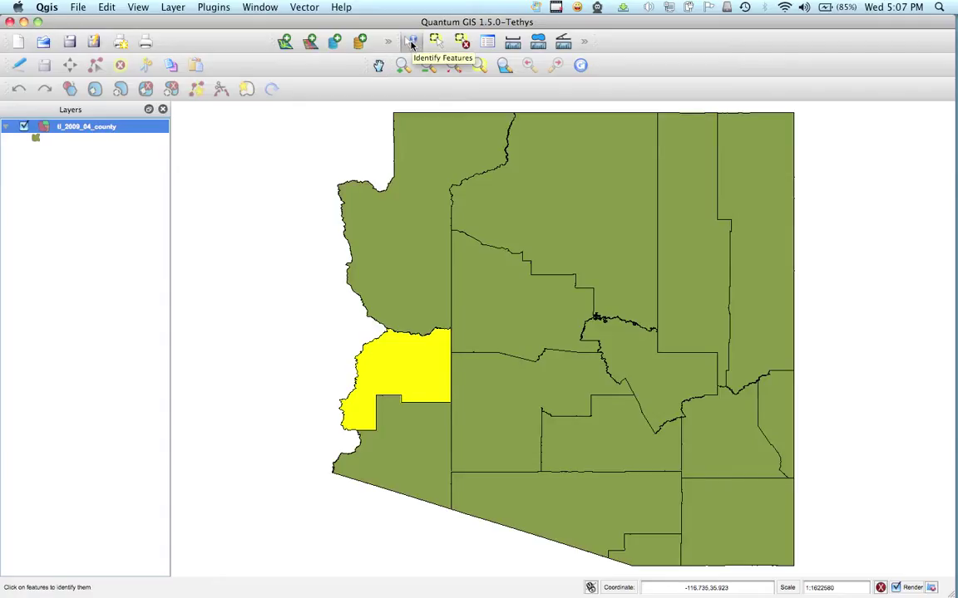
{"action": "left_click", "coordinate": [413, 194]}
{"action": "left_click_drag", "start_coordinate": [408, 189], "coordinate": [644, 163]}
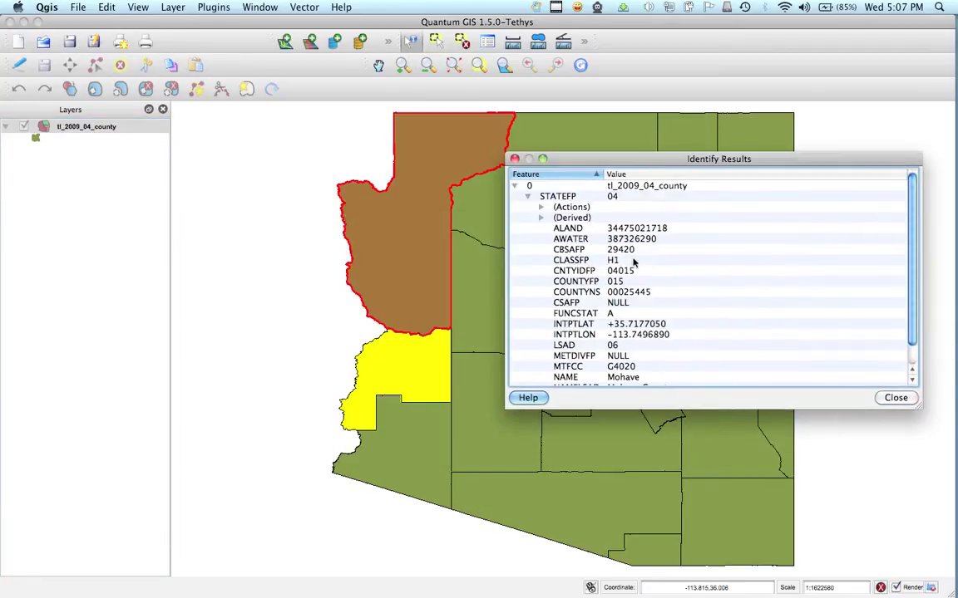
{"action": "left_click_drag", "start_coordinate": [915, 258], "coordinate": [928, 222]}
{"action": "left_click_drag", "start_coordinate": [815, 161], "coordinate": [278, 221]}
Identify Coconino and Maricopa counties to read their attributes, then close Identify Results
{"action": "left_click", "coordinate": [584, 186]}
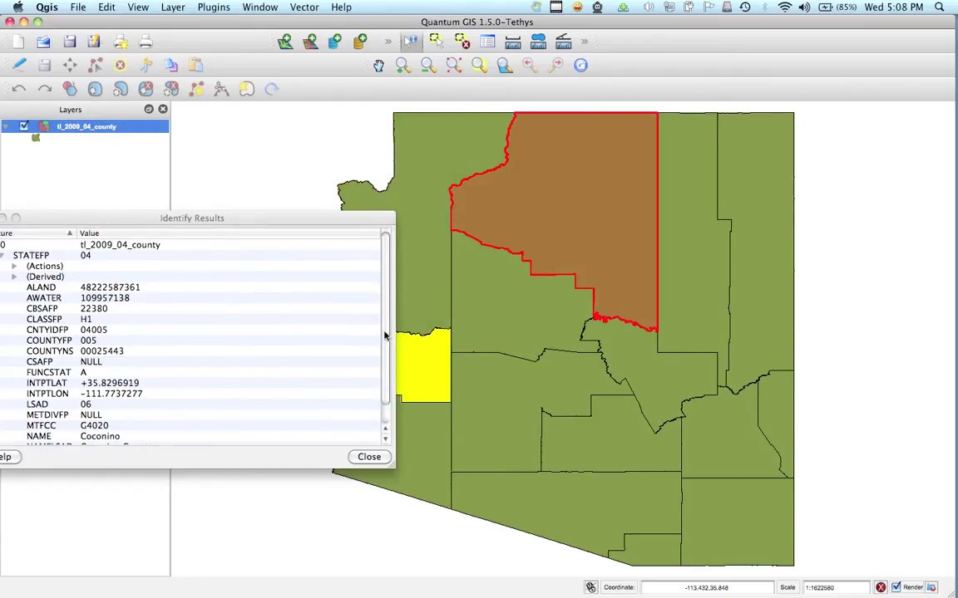
{"action": "left_click", "coordinate": [387, 440]}
{"action": "left_click", "coordinate": [386, 441]}
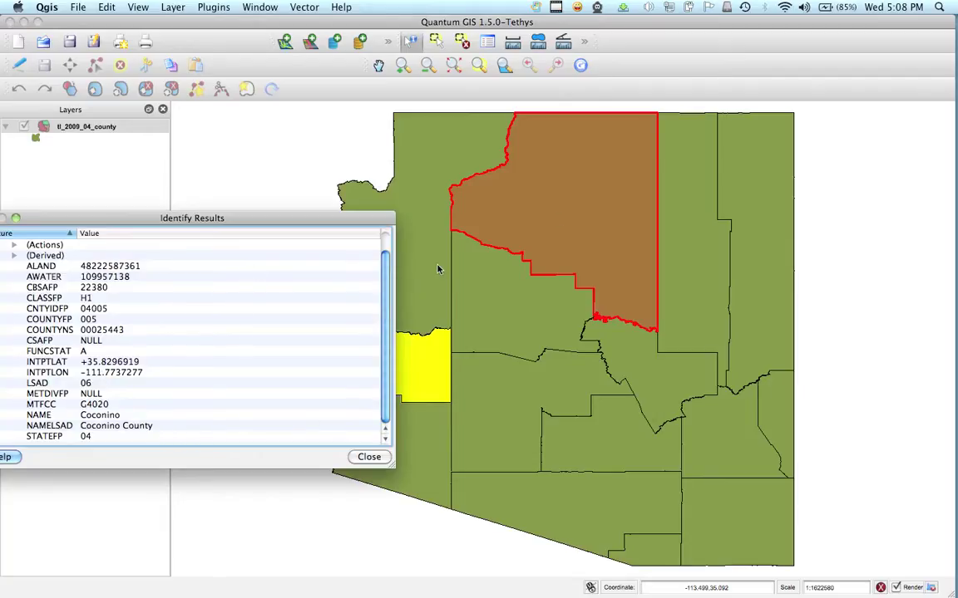
{"action": "left_click", "coordinate": [536, 392]}
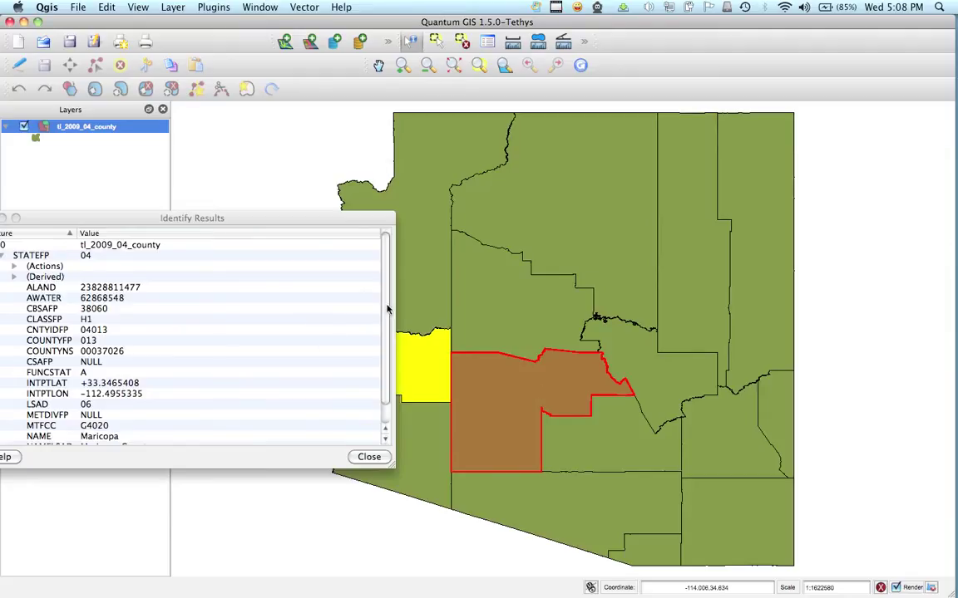
{"action": "left_click_drag", "start_coordinate": [387, 310], "coordinate": [386, 330]}
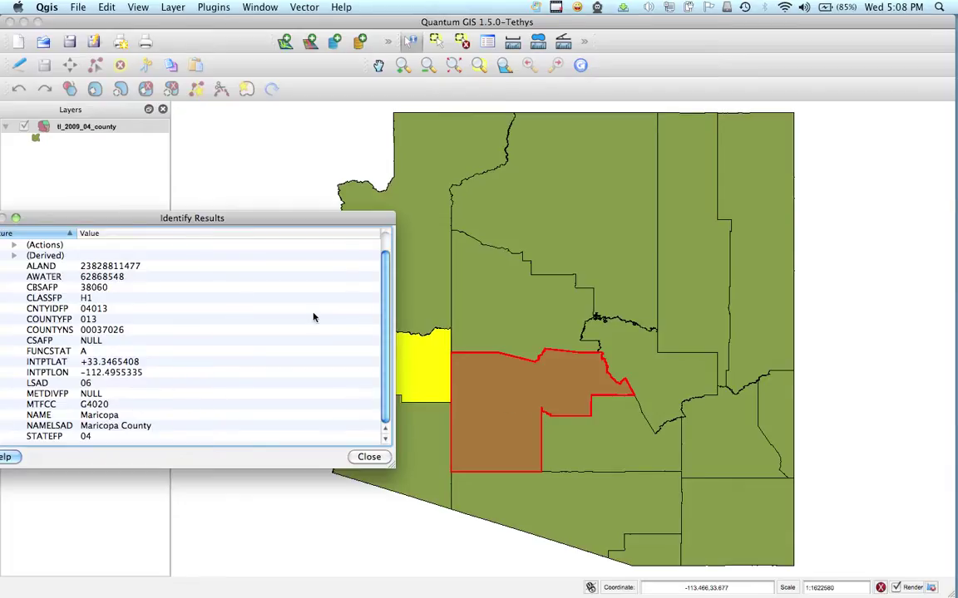
{"action": "left_click_drag", "start_coordinate": [37, 217], "coordinate": [148, 205]}
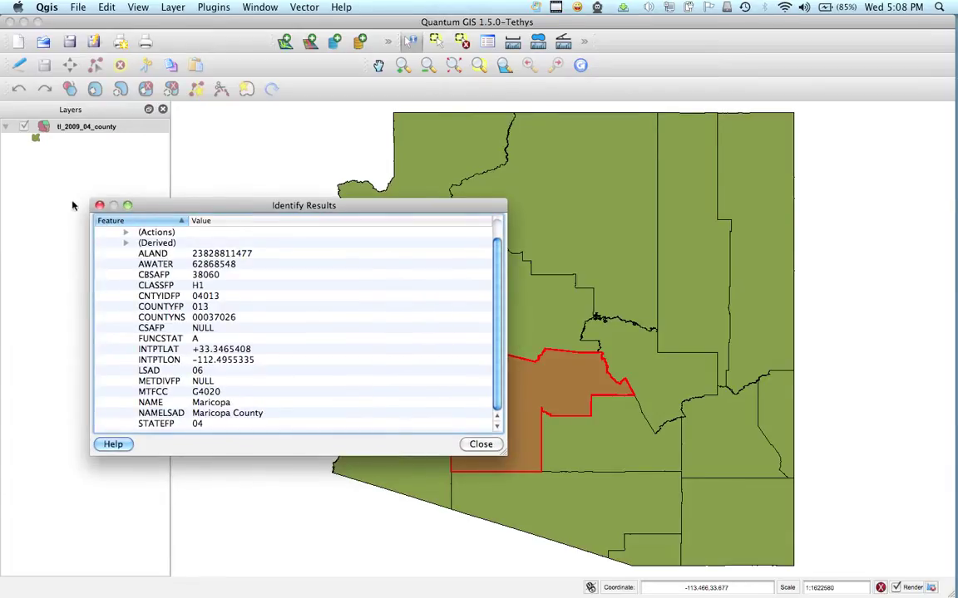
{"action": "left_click", "coordinate": [100, 206]}
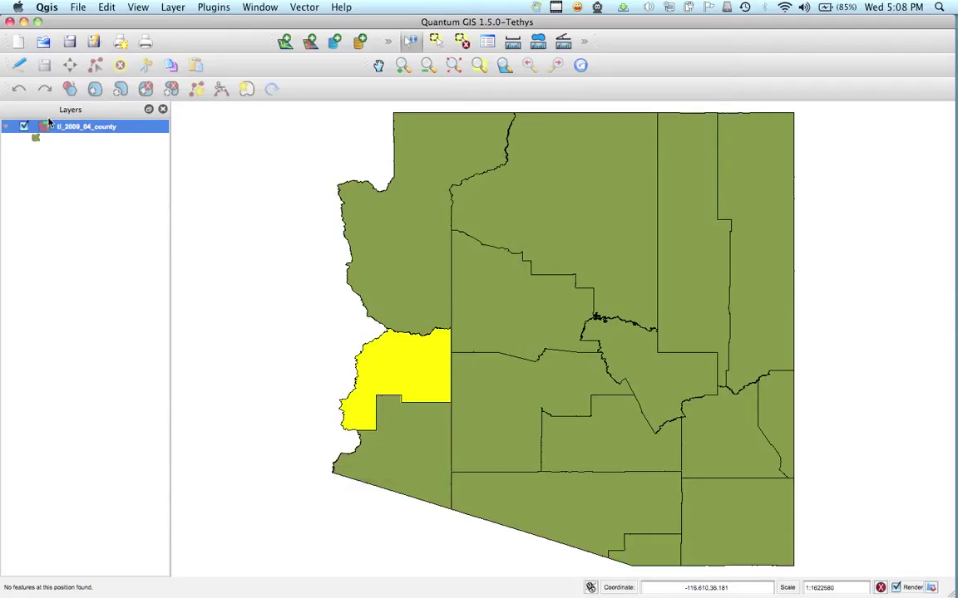
Identify Mohave county twice more, closing the results window each time
{"action": "left_click", "coordinate": [421, 269]}
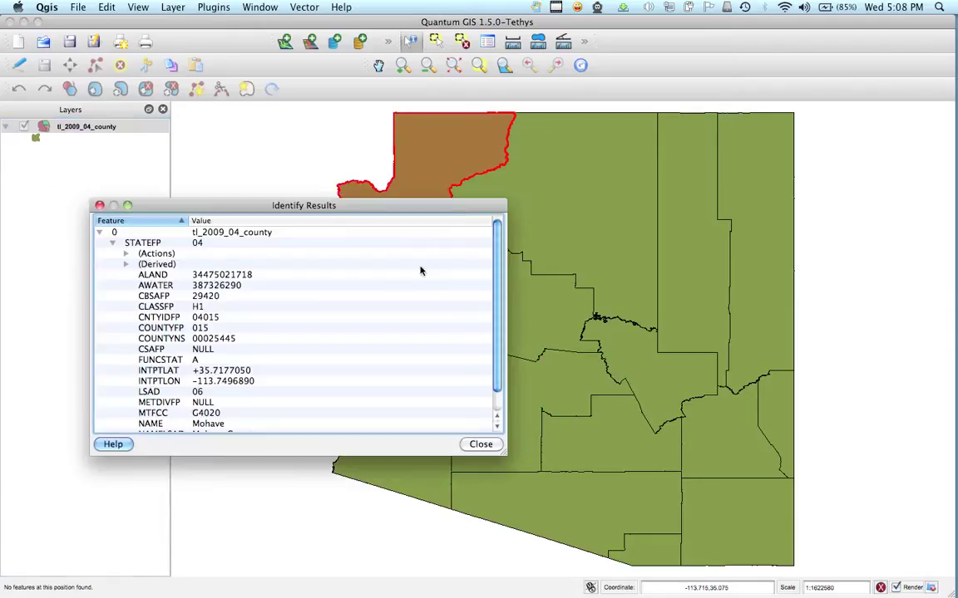
{"action": "left_click", "coordinate": [100, 206]}
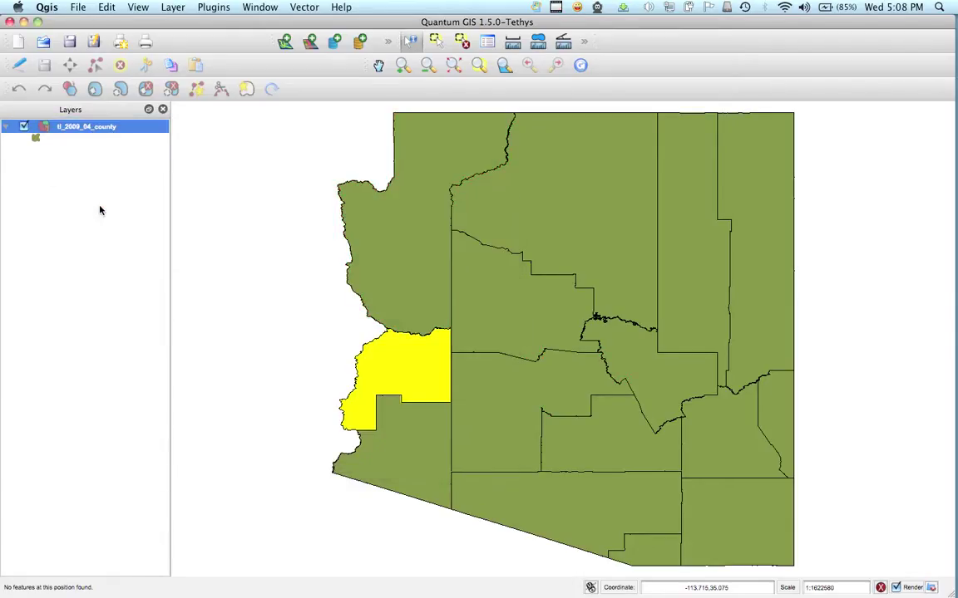
{"action": "left_click", "coordinate": [399, 260]}
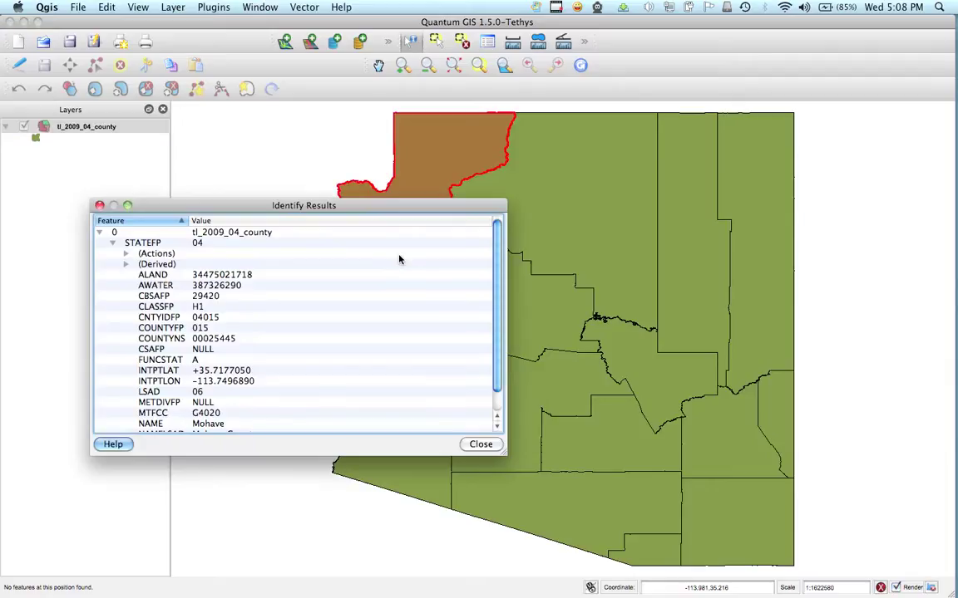
{"action": "left_click", "coordinate": [99, 205]}
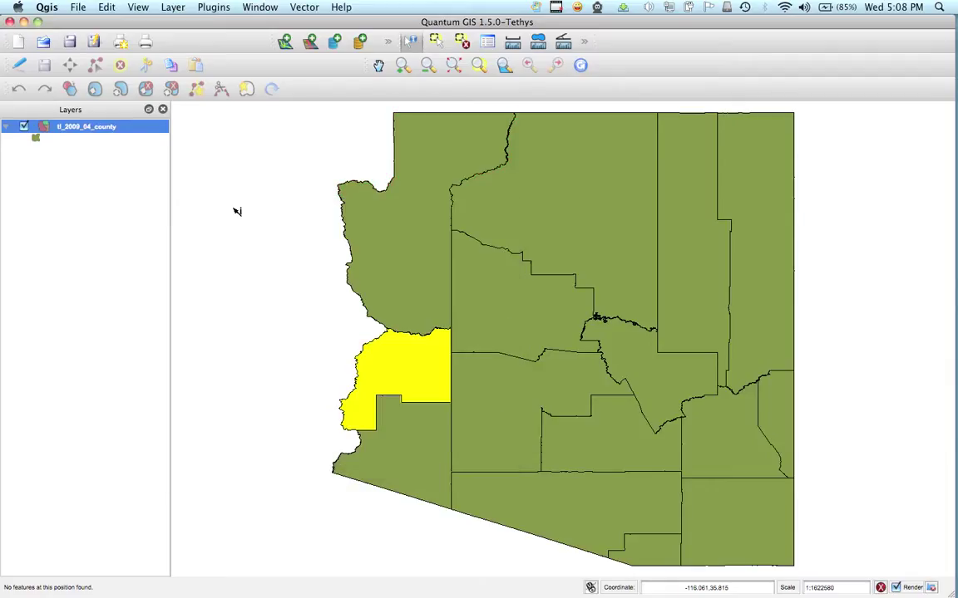